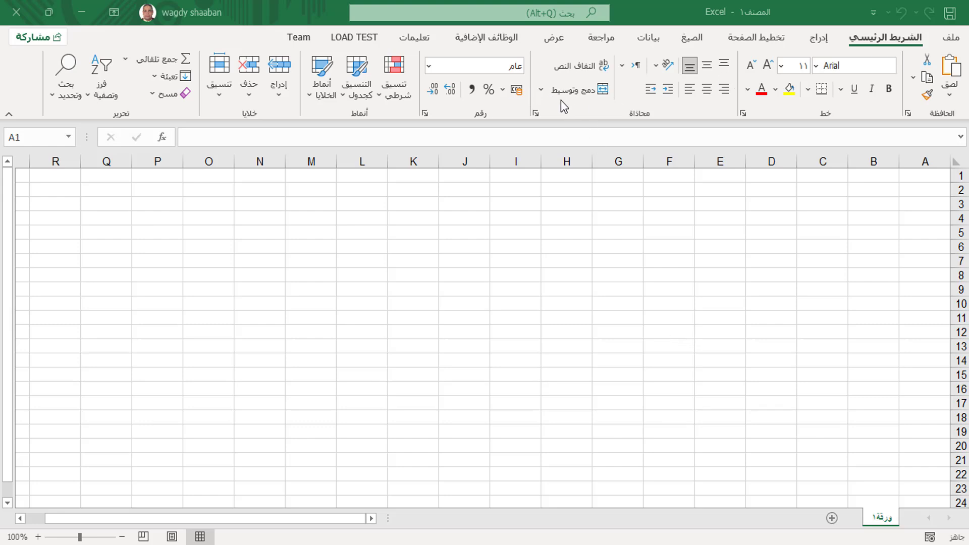
Turn on the Developer (المطور) tab in Customize the Ribbon
right_click(507, 105)
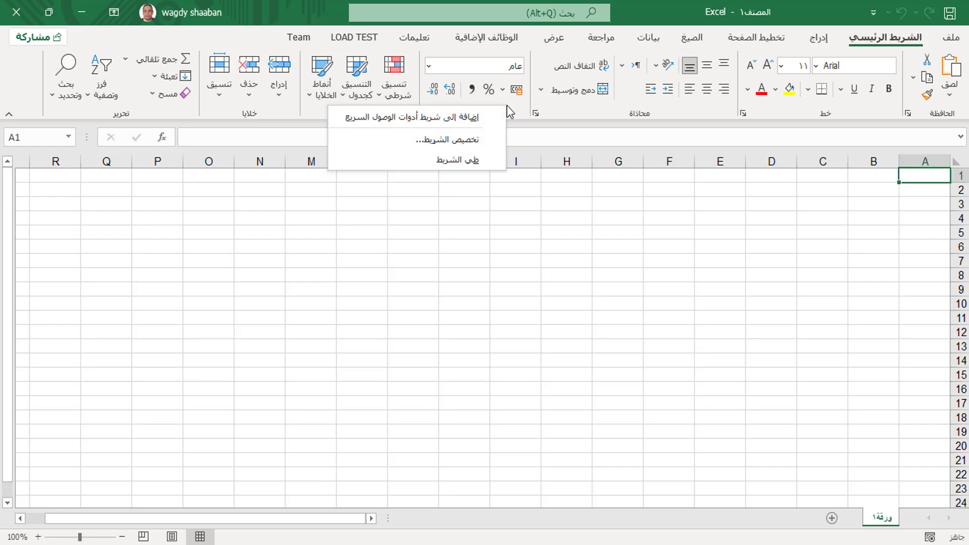
left_click(426, 142)
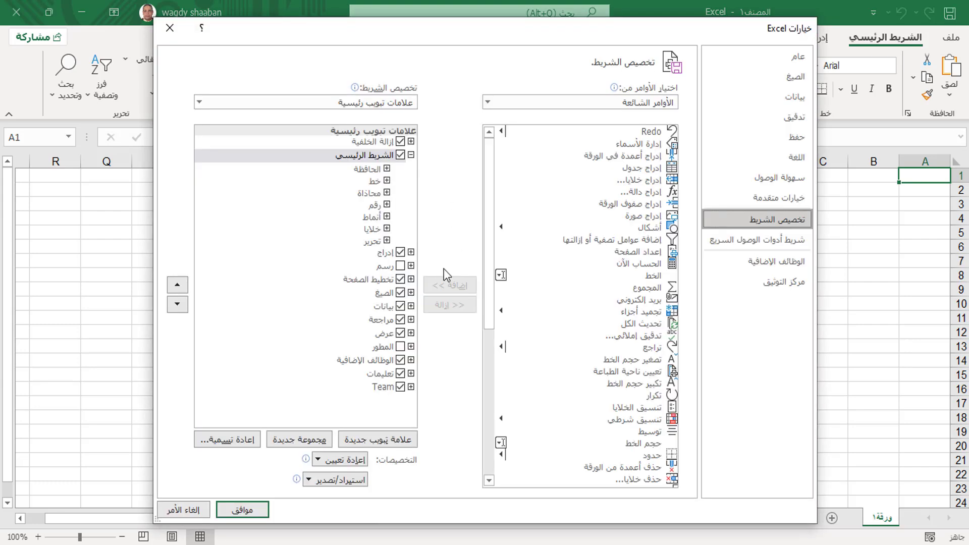
left_click(400, 347)
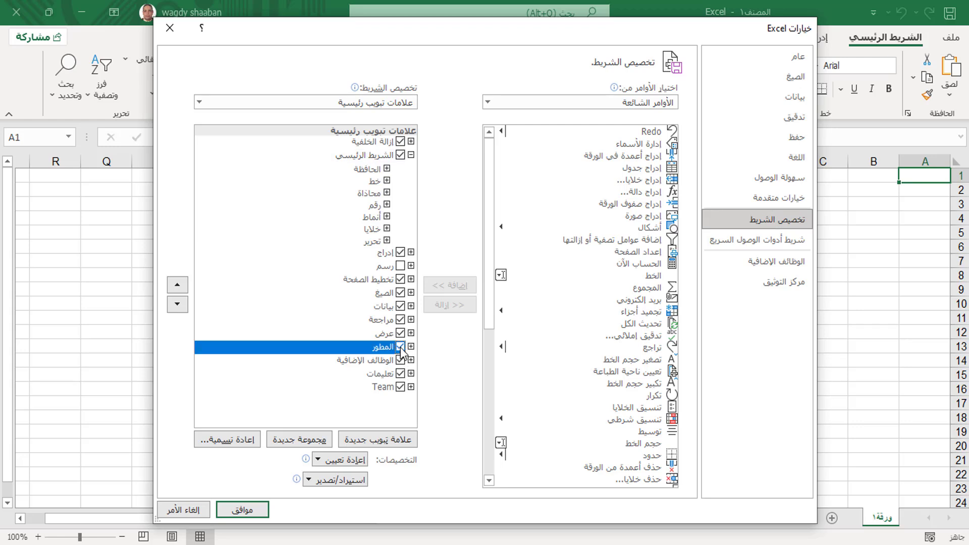
left_click(246, 511)
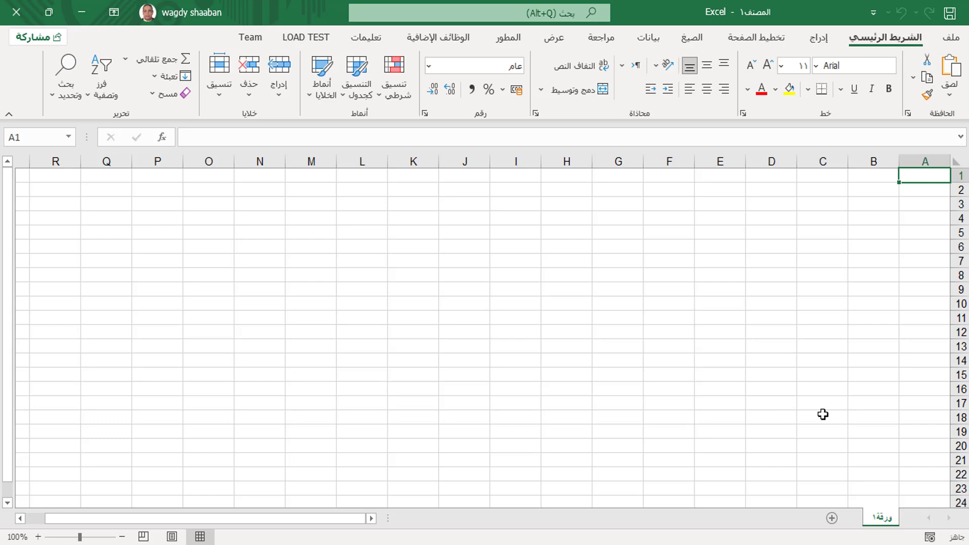
Rename the first sheet ورقة١ to المبيعات
double_click(882, 519)
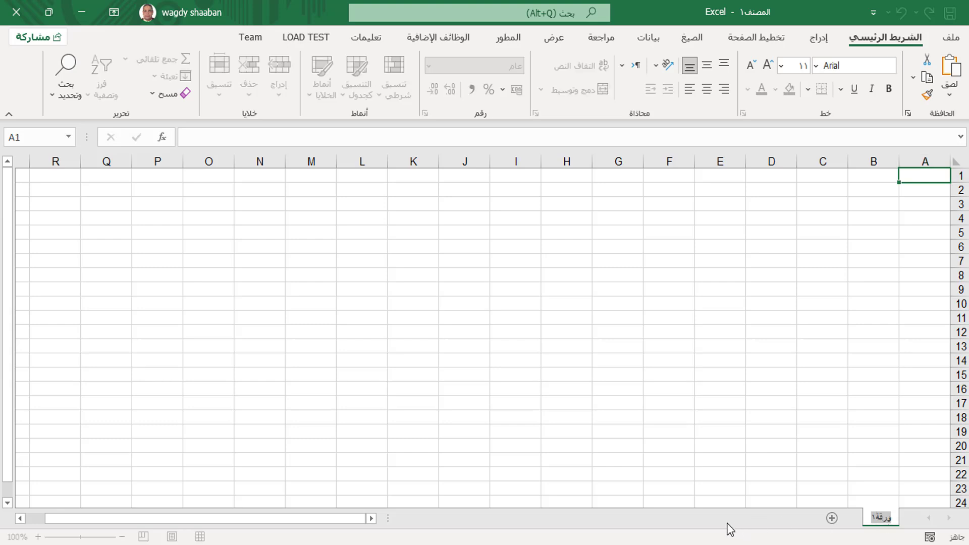
type("ال")
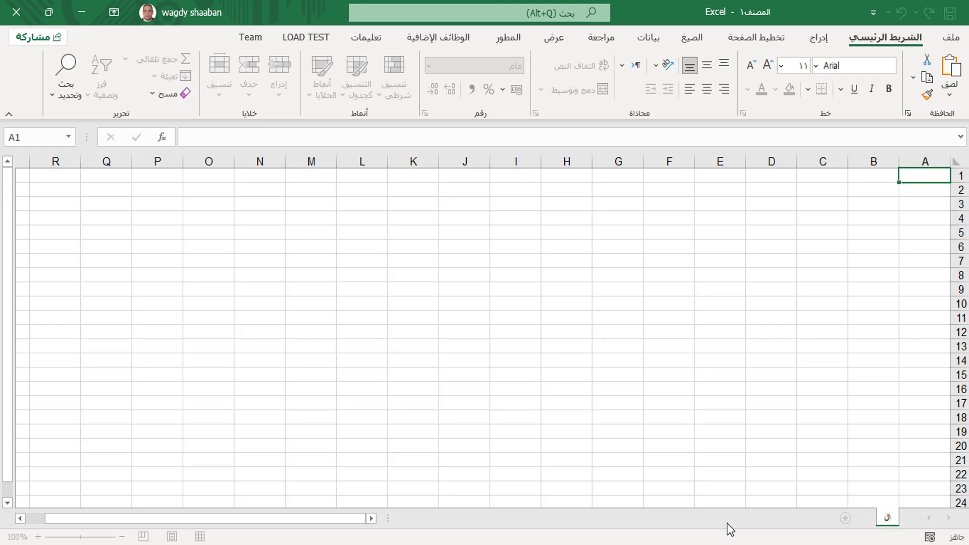
type("مبيع")
type("ات")
left_click(790, 524)
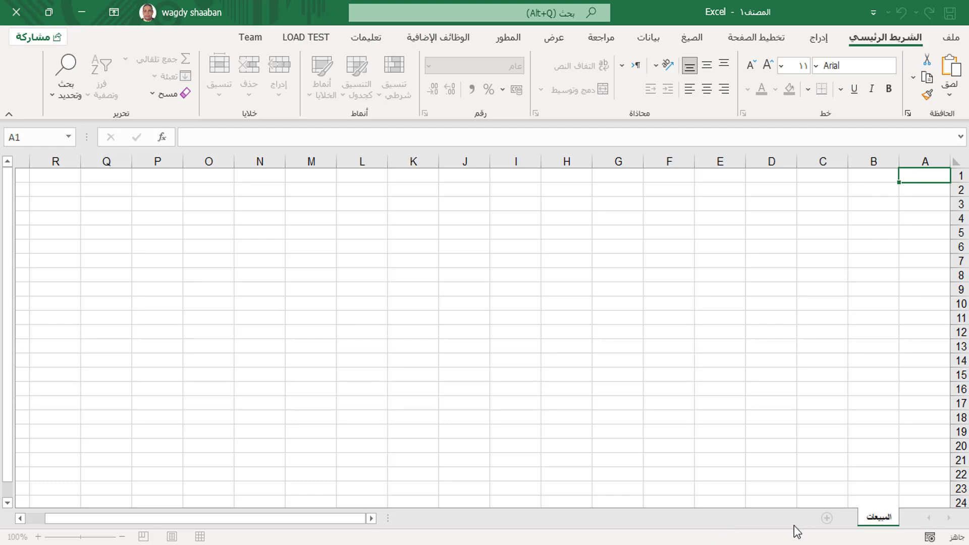
Add a new sheet named المكتبة and return to المبيعات
left_click(827, 519)
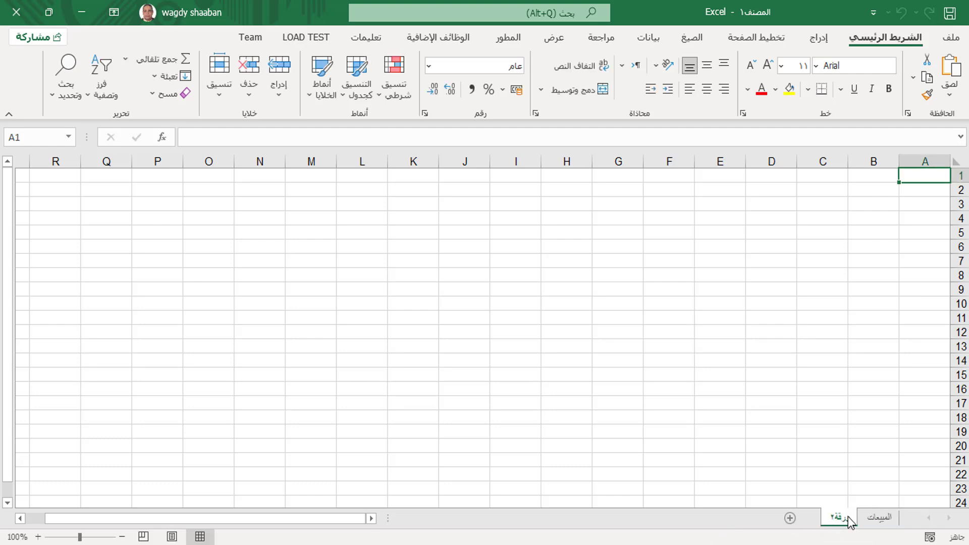
double_click(840, 519)
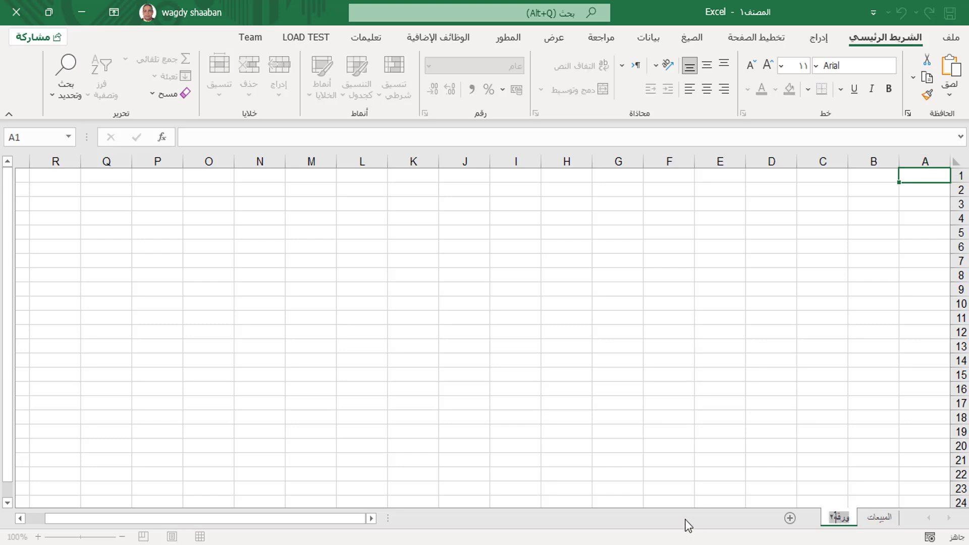
type("ال")
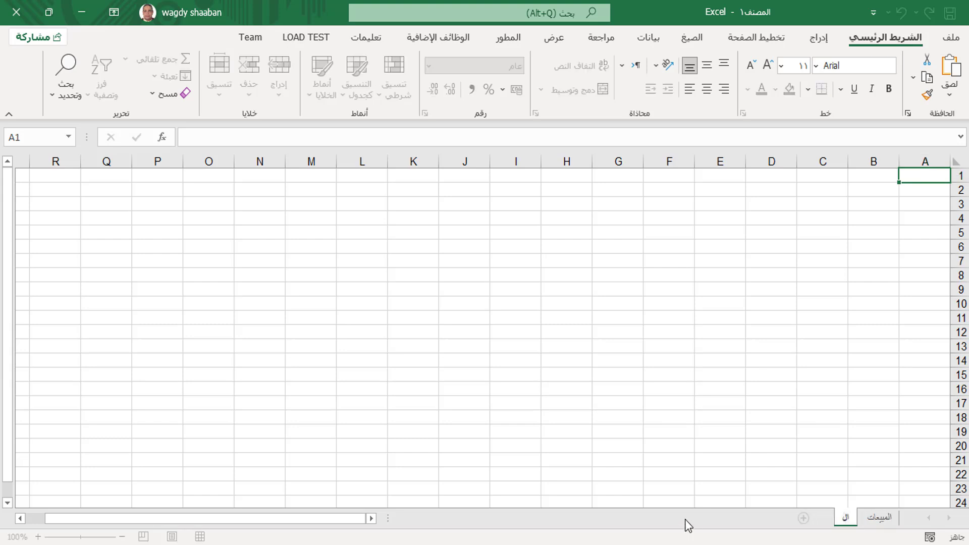
type("مكت")
type("بة")
left_click(871, 518)
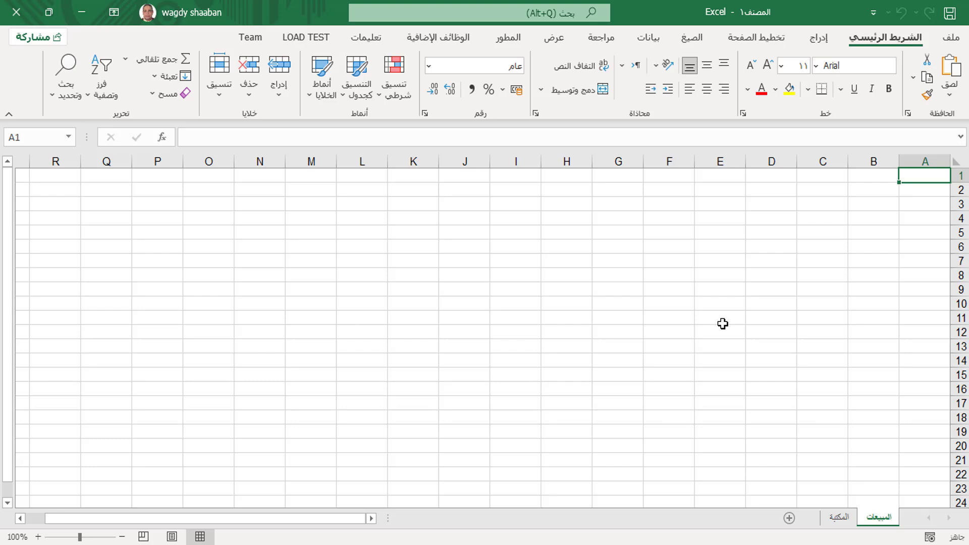
Enter the headers كود المنتج in A1 and اسم المنتج in B1
type("كود")
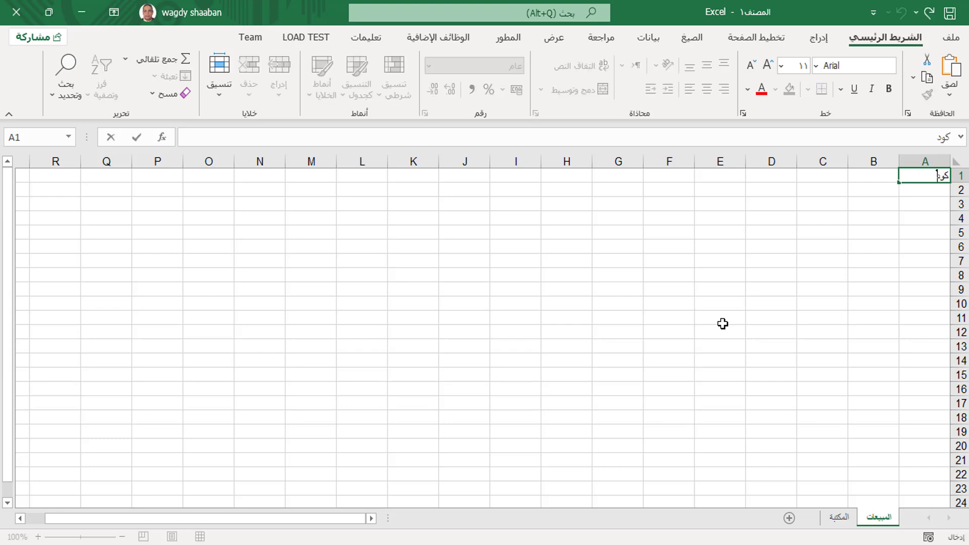
type(" ال")
type("منتج")
left_click(867, 175)
type("ا")
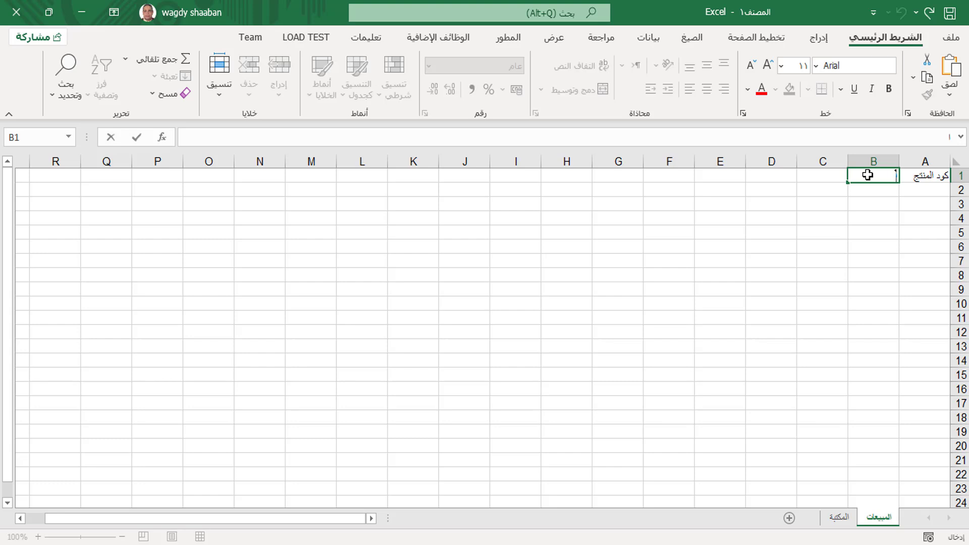
type("سم")
type(" المنت")
type("ج")
left_click(923, 187)
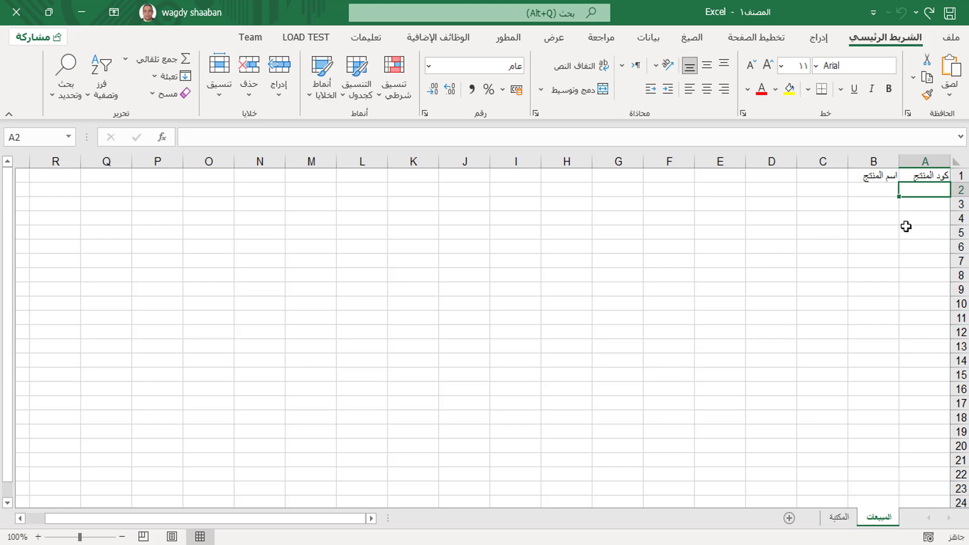
Fill codes 1–3 with مانجو, برتقال, جوافة in A2:B4, then select A1:B4
type("1")
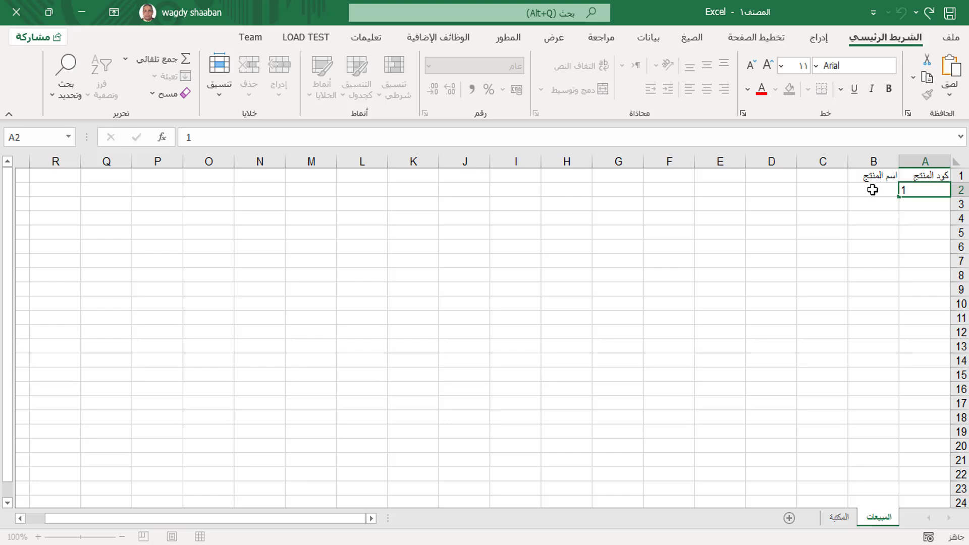
left_click(873, 190)
type("م")
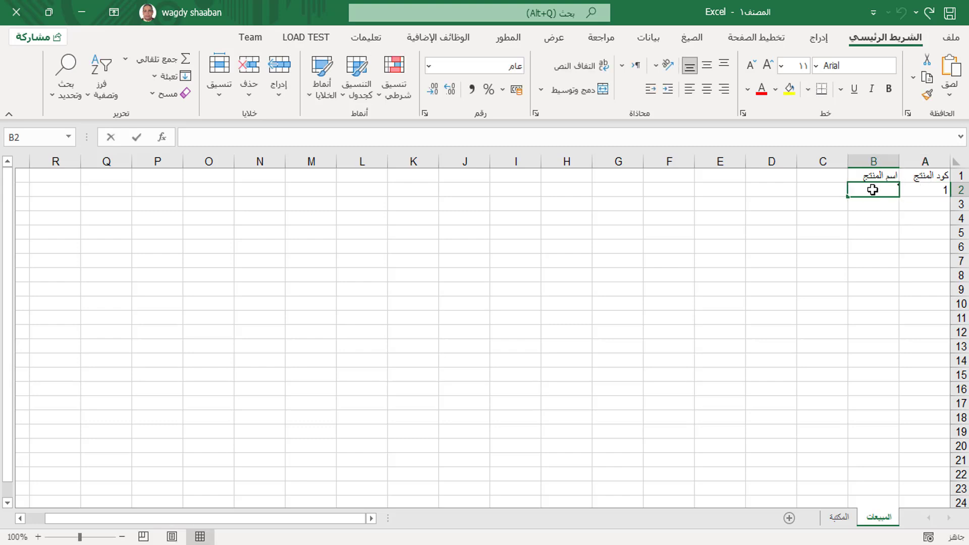
type("انج")
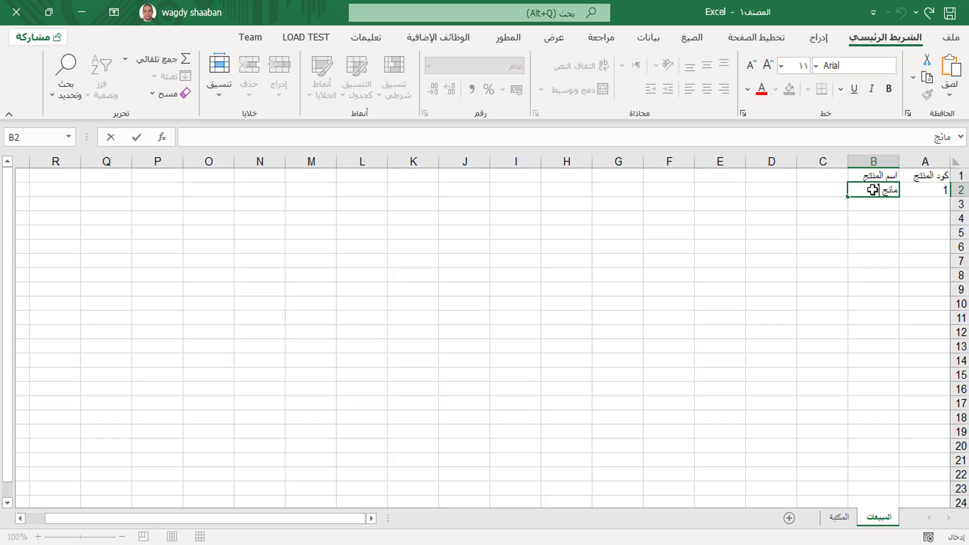
type("و")
left_click(929, 205)
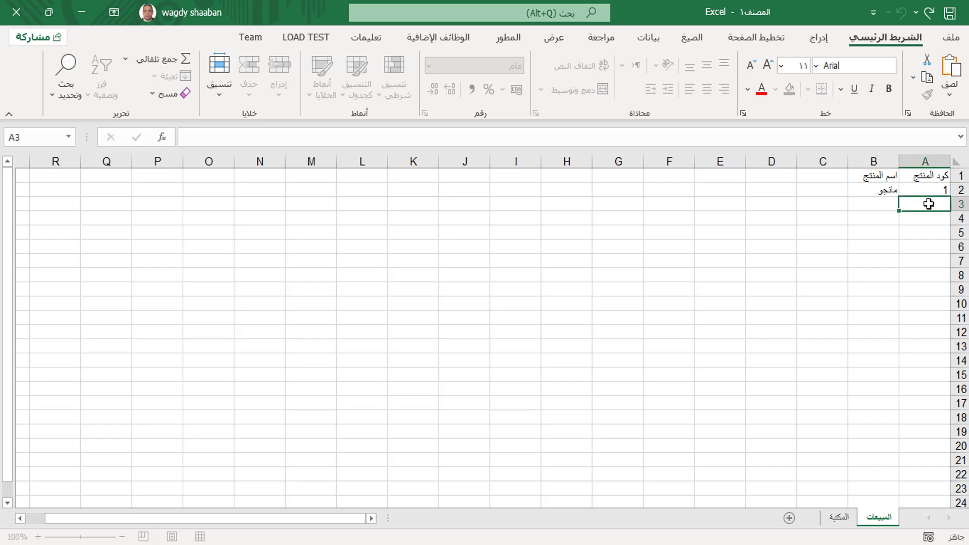
type("2")
left_click(880, 207)
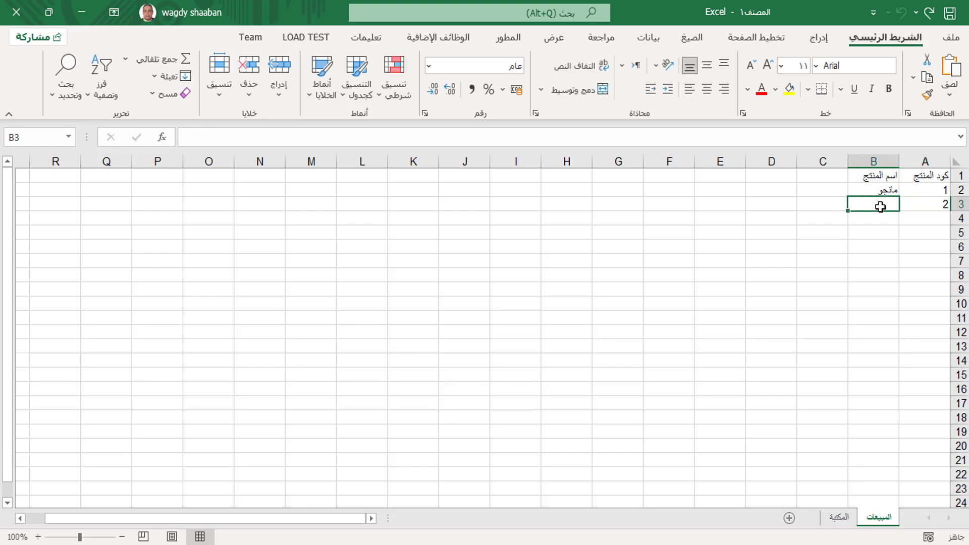
type("برت")
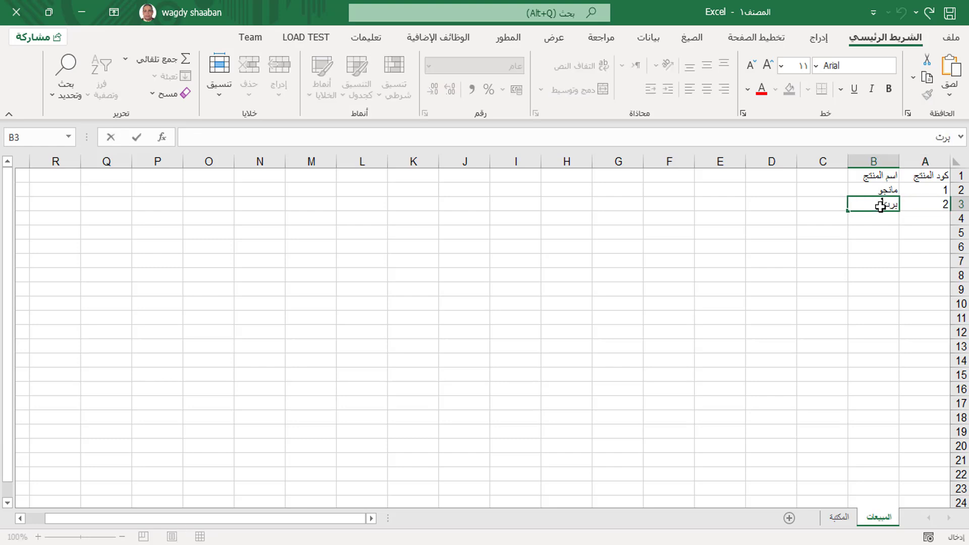
type("قال")
left_click(925, 220)
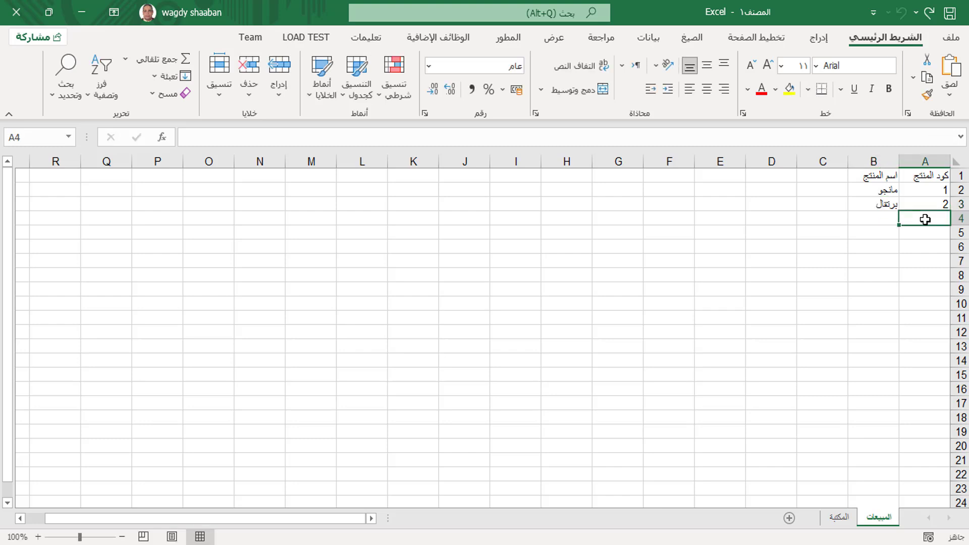
type("3")
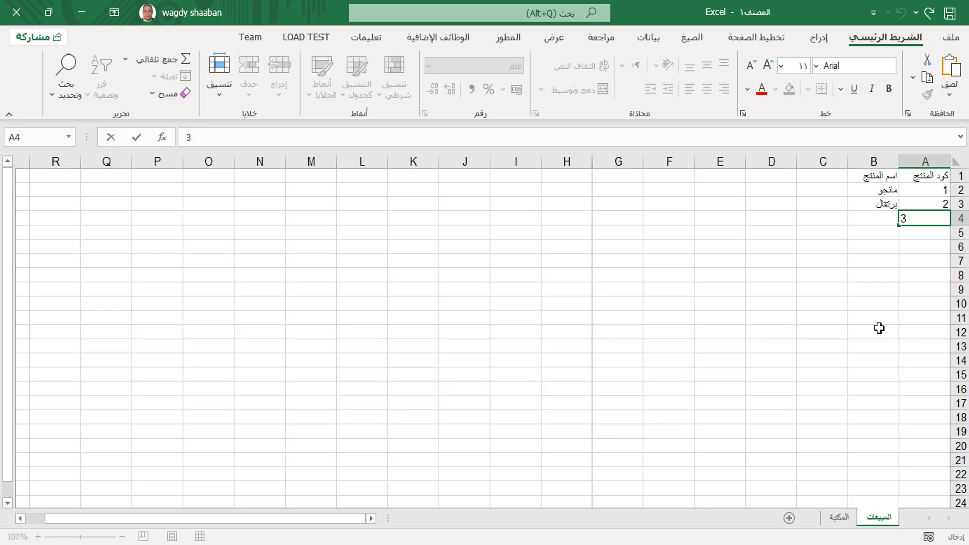
left_click(864, 222)
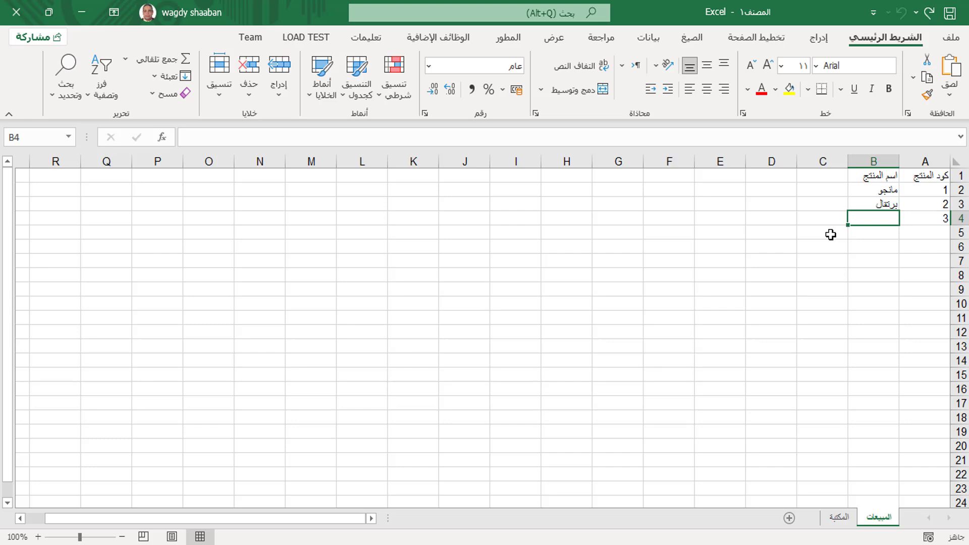
type("ج")
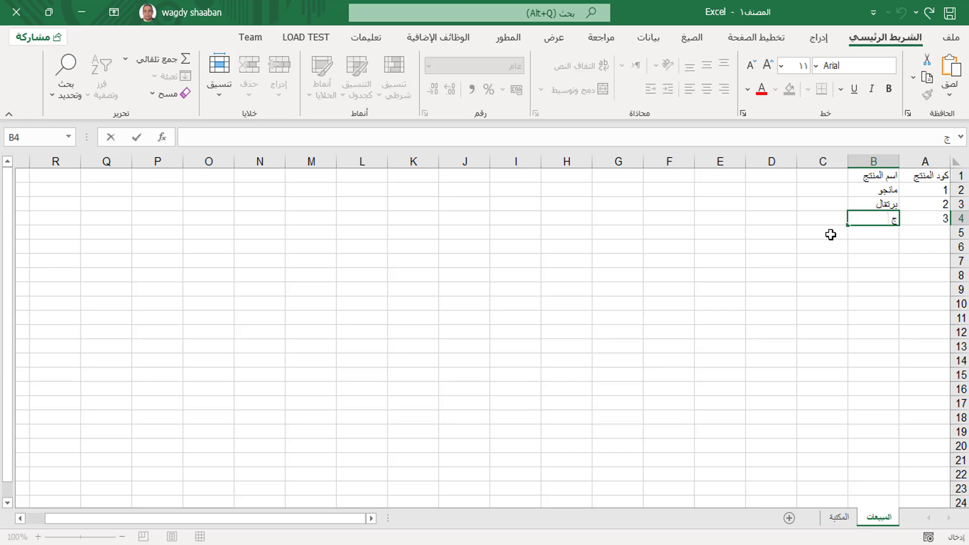
type("وافة")
mouse_move(929, 175)
left_mouse_down()
mouse_move(884, 178)
mouse_move(878, 221)
left_mouse_up()
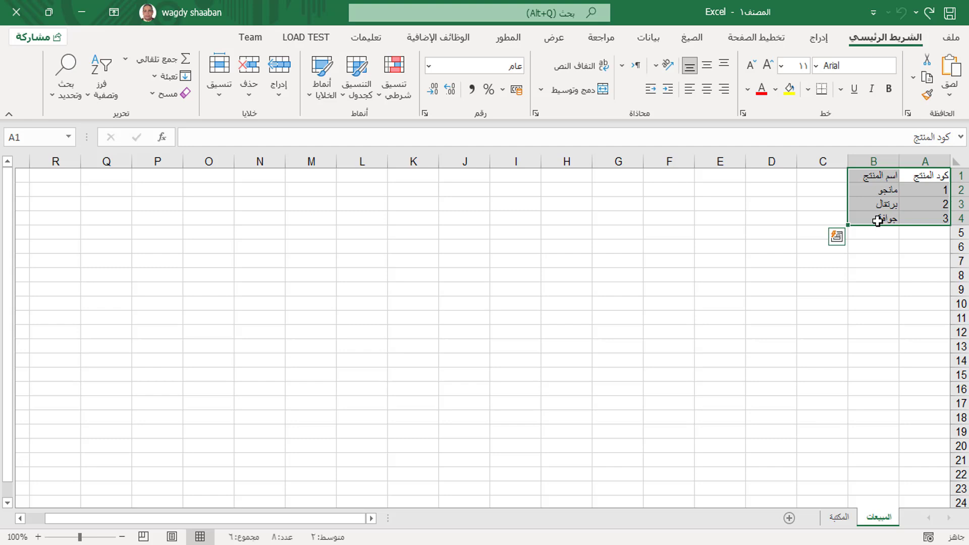
Format A1:B4 as a table in a blue Medium style with headers
left_click(357, 87)
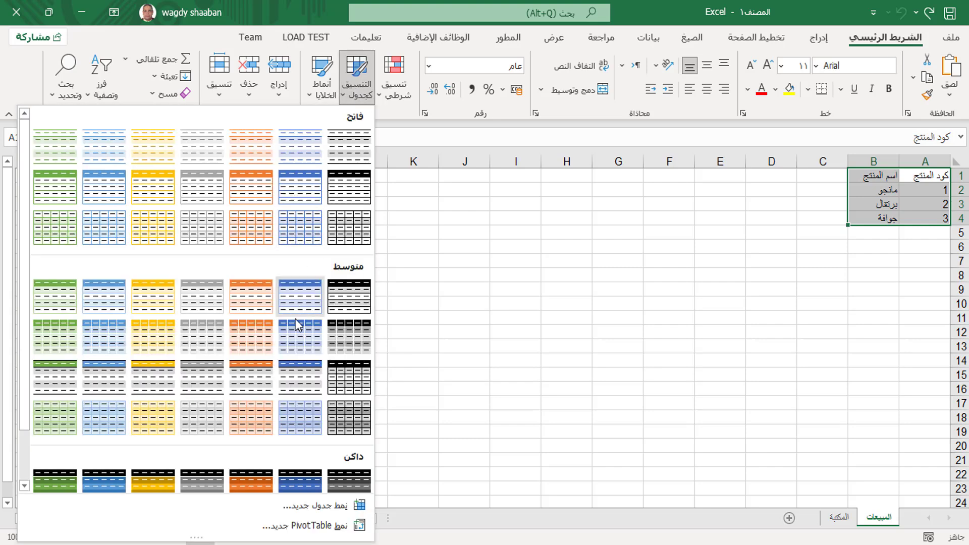
key("Escape")
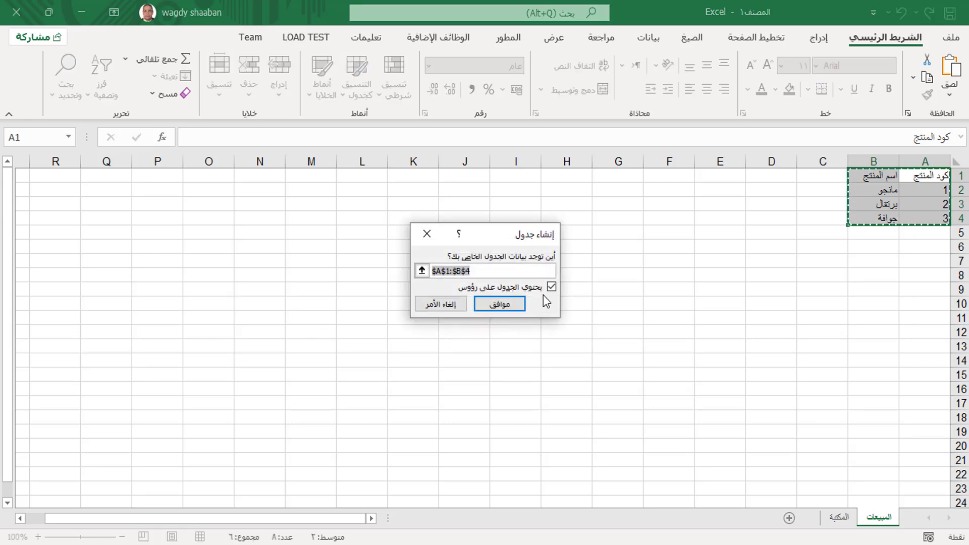
left_click(495, 304)
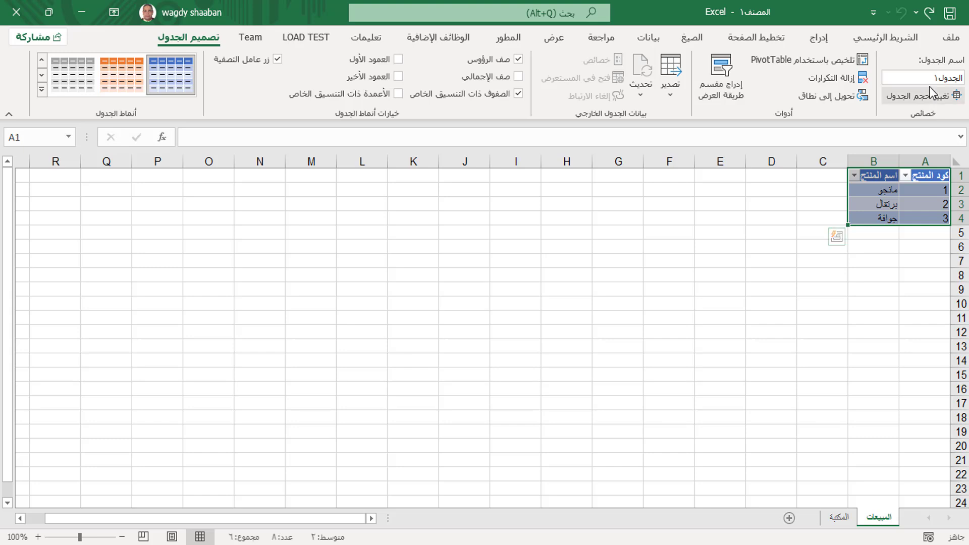
Name the table المنتج, turn off its filter buttons, and select A1:B5 with the total row
left_click(924, 77)
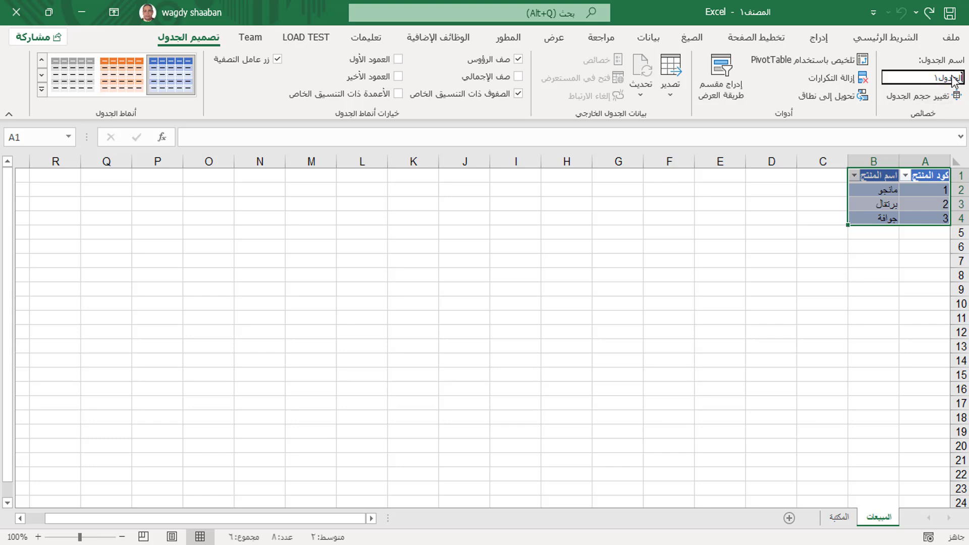
double_click(949, 77)
type("الم")
type("نتج")
left_click(278, 59)
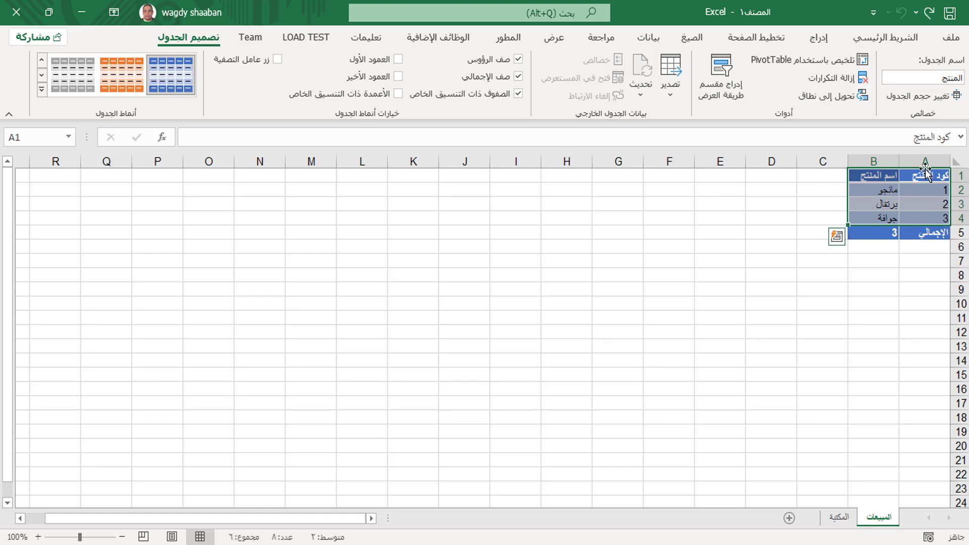
left_click_drag(924, 174, 880, 231)
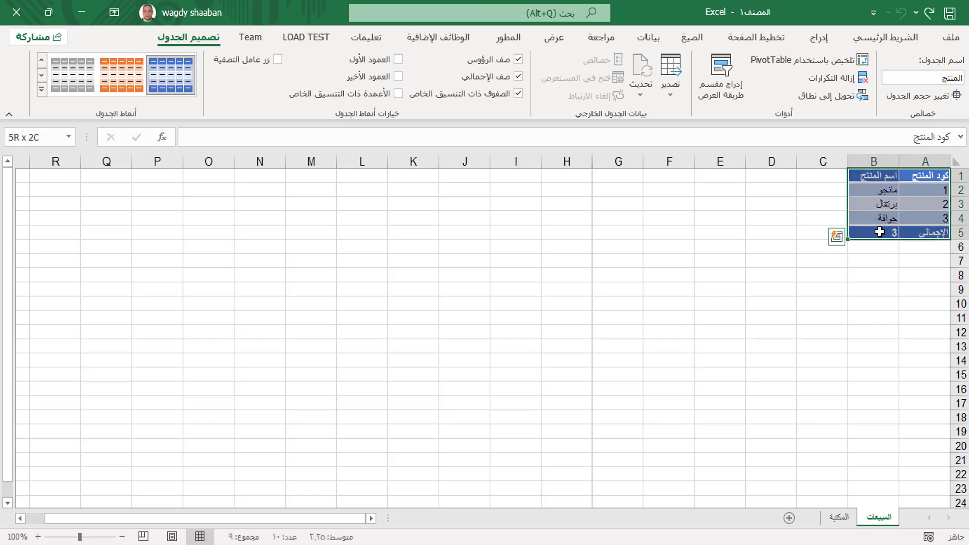
Make the product table centred, bold and size 12, then go to the المكتبة sheet
left_click(890, 38)
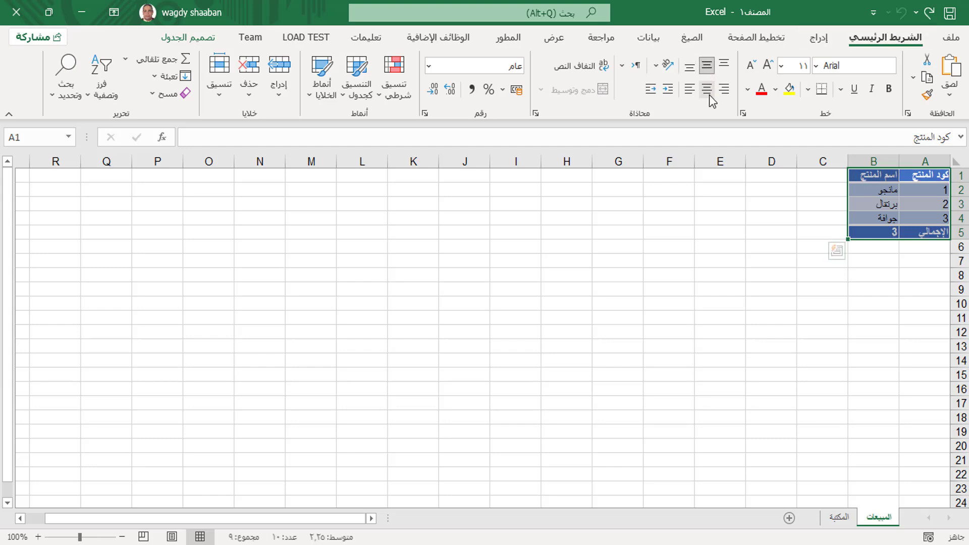
left_click(708, 90)
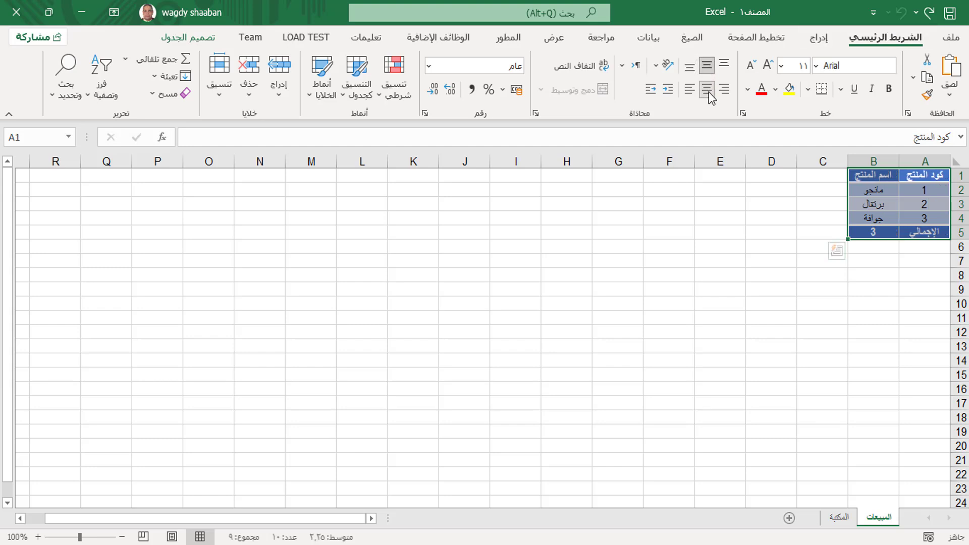
left_click(891, 88)
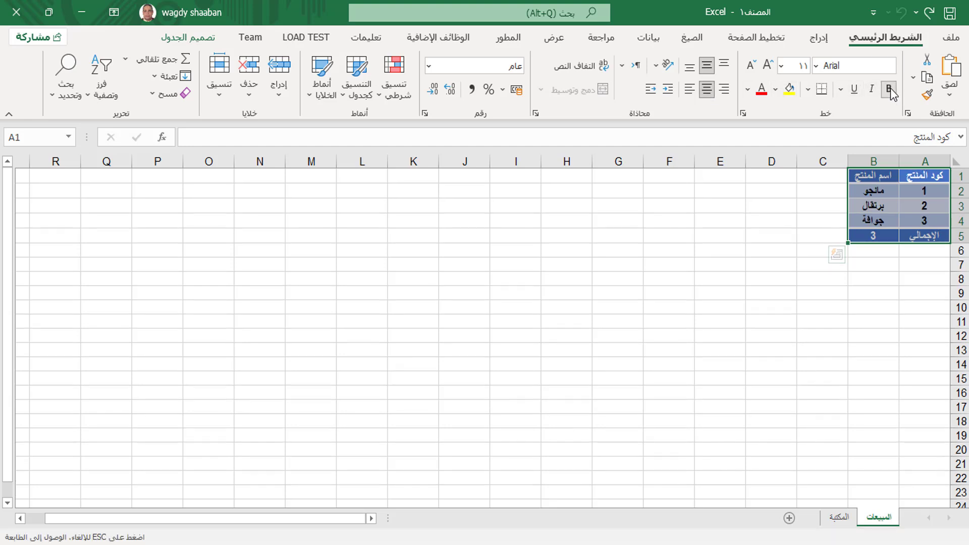
left_click(782, 66)
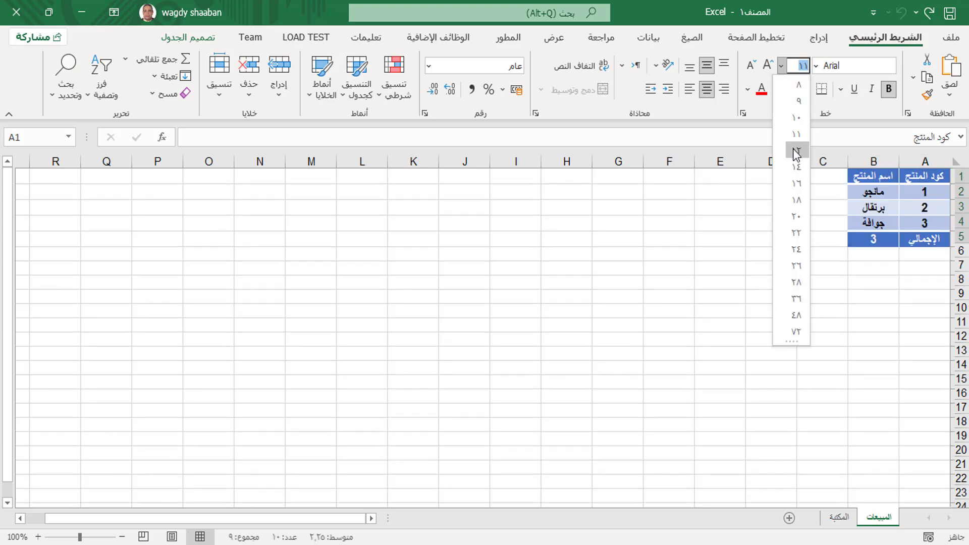
left_click(796, 150)
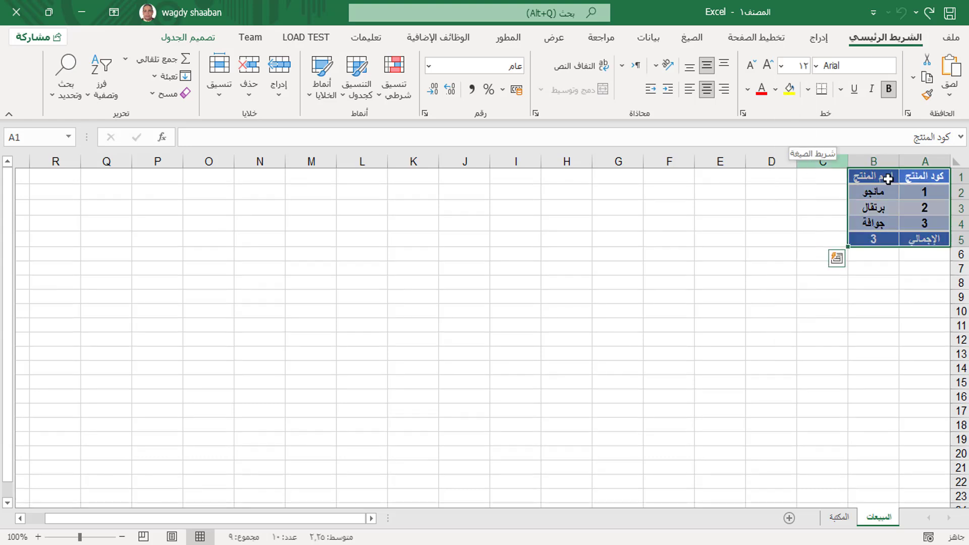
left_click(908, 177)
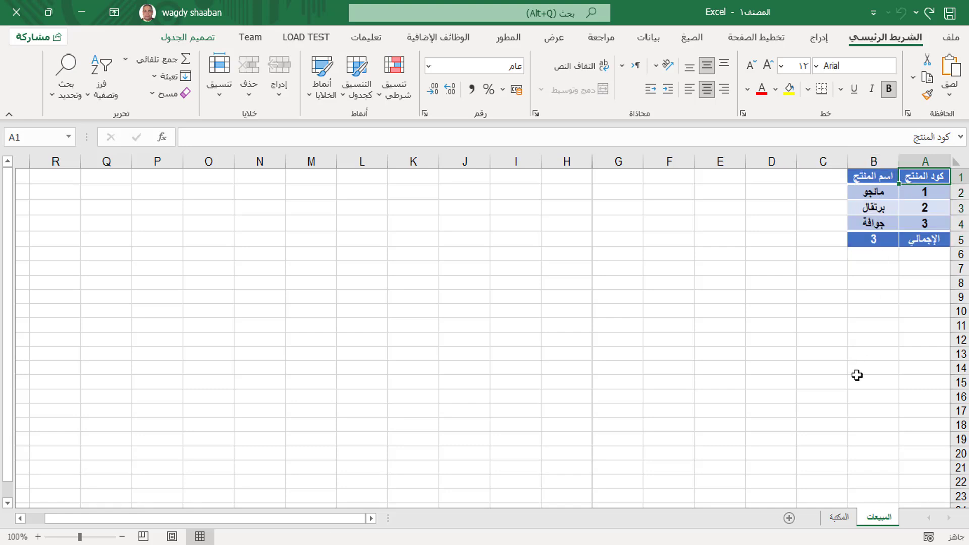
left_click(839, 518)
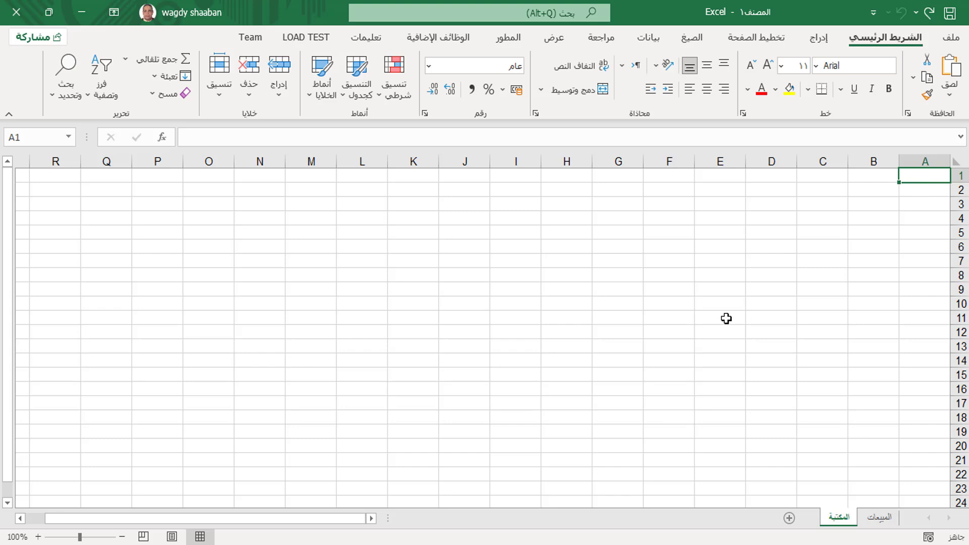
Enter the headers كود الناشر in A1 and اسم الناشر in B1
type("ك")
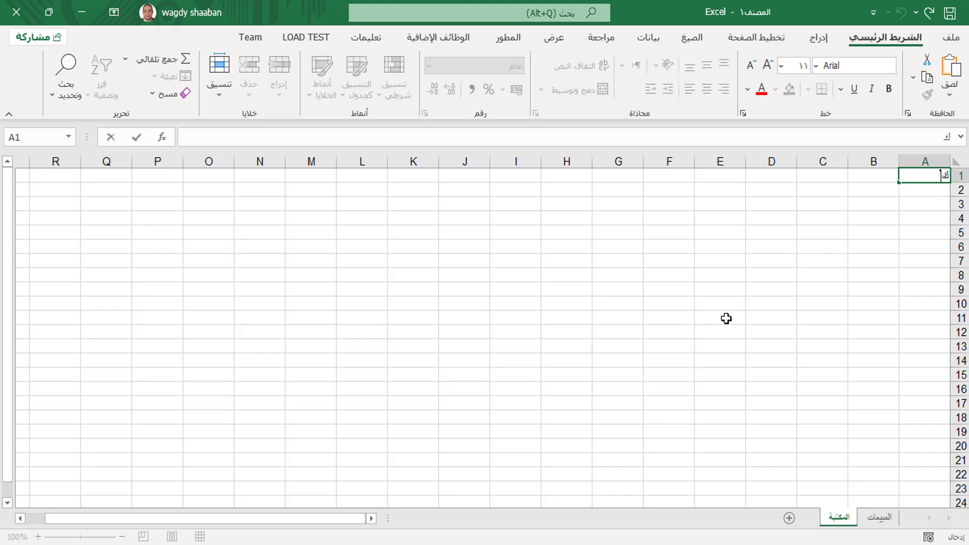
type("ود")
type(" الن")
type("اشر")
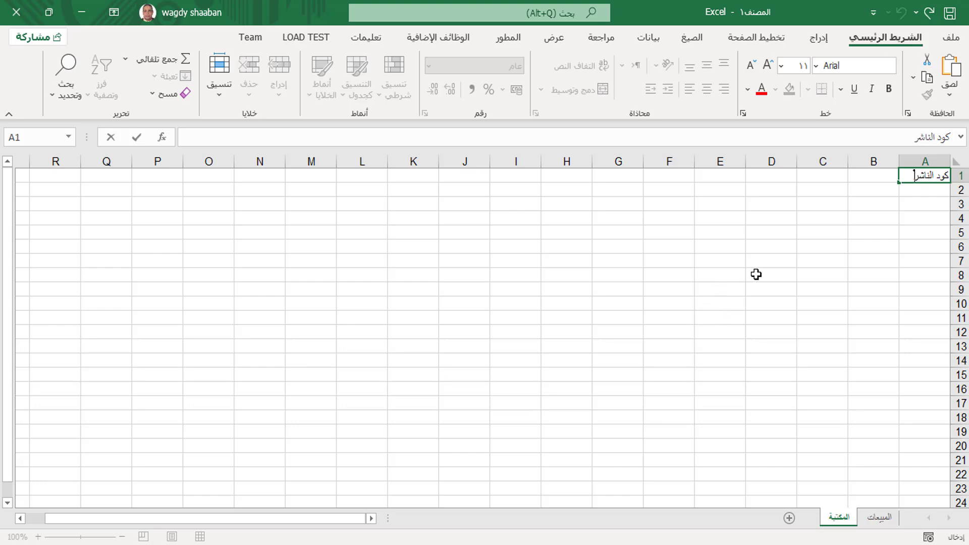
left_click(881, 173)
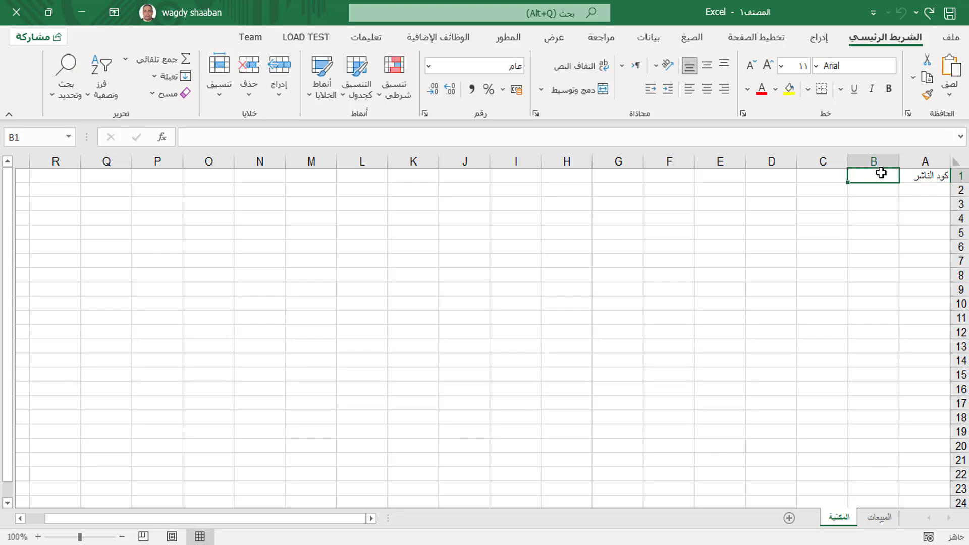
type("اس")
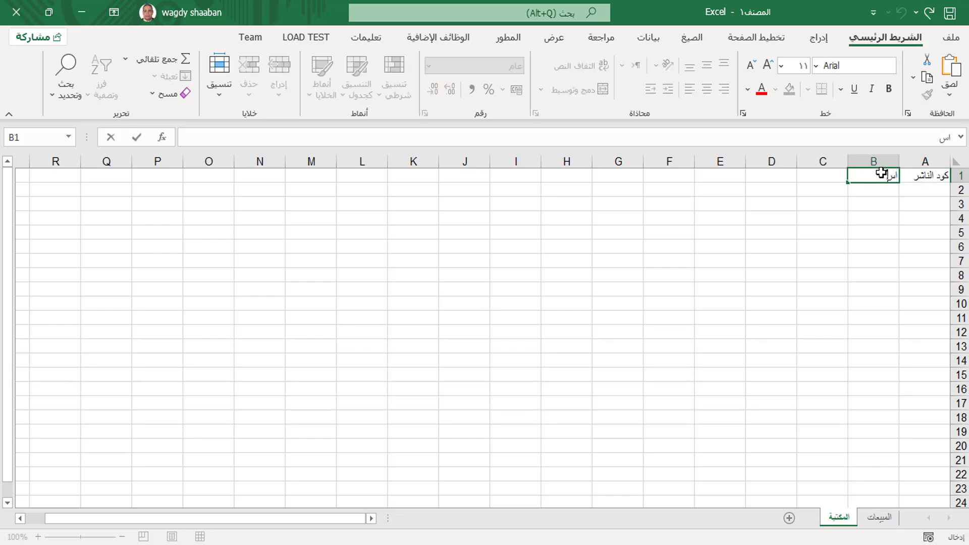
type("م ال")
type("ناش")
type("ر")
left_click(922, 192)
Add publishers 1 دار المعارف and 2 دار الشروق in rows 2–3
type("1")
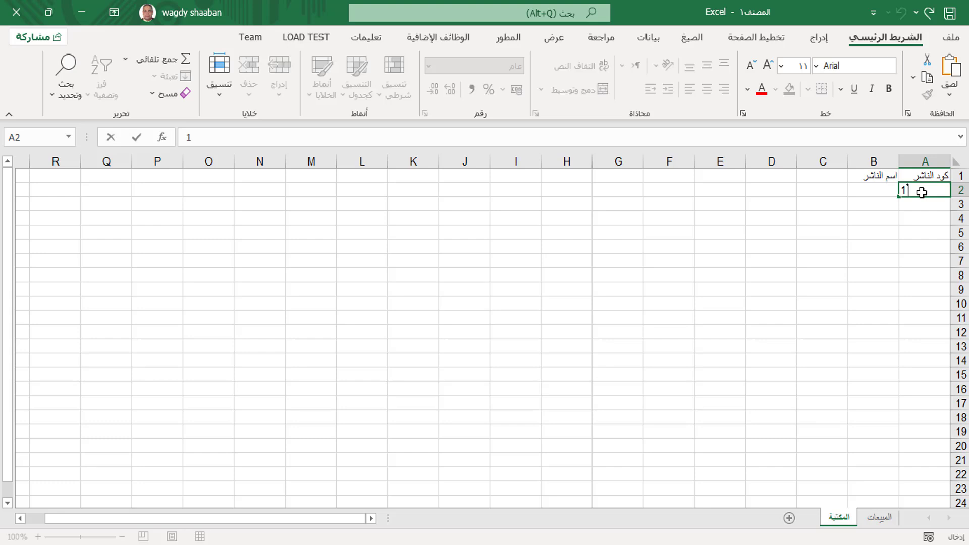
left_click(877, 190)
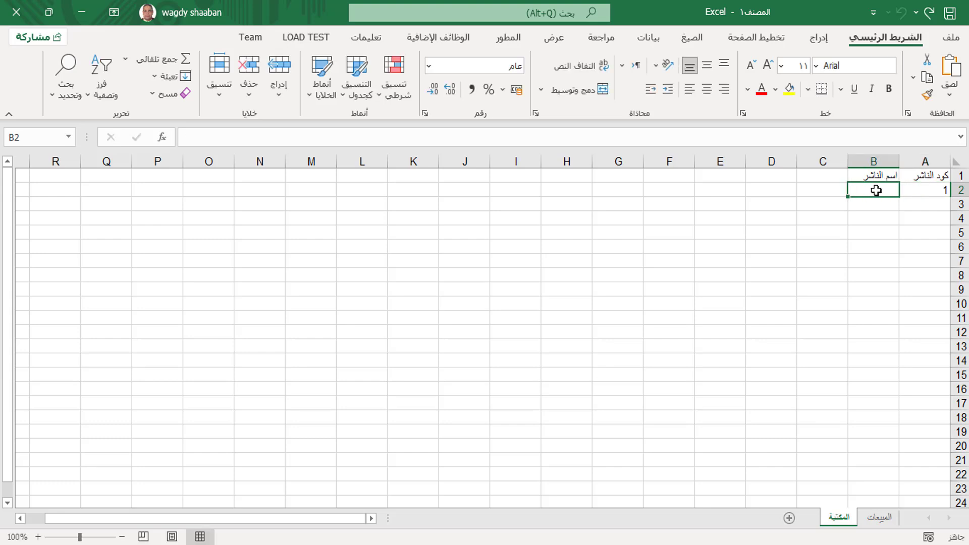
type("دار")
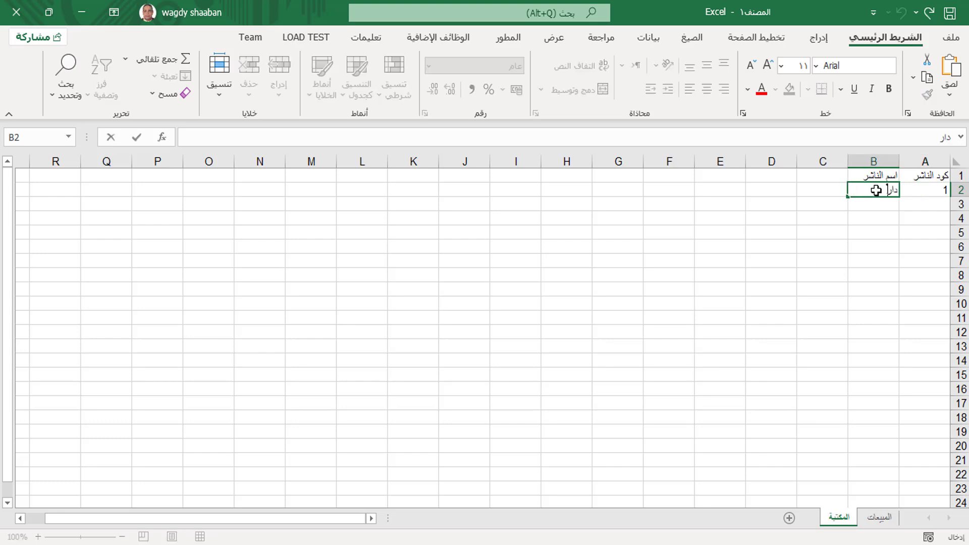
type(" الم")
type("عار")
type("ف")
left_click(930, 203)
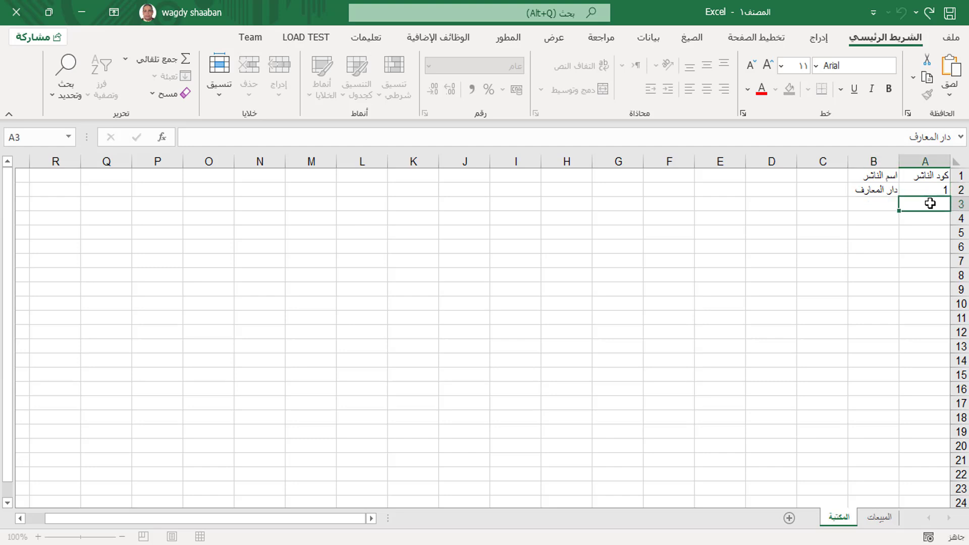
type("2")
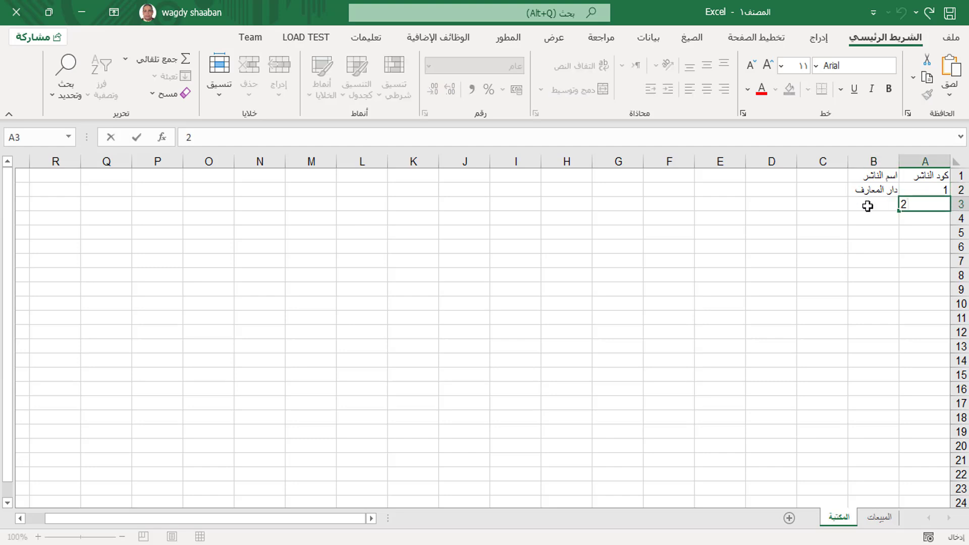
left_click(868, 206)
type("د")
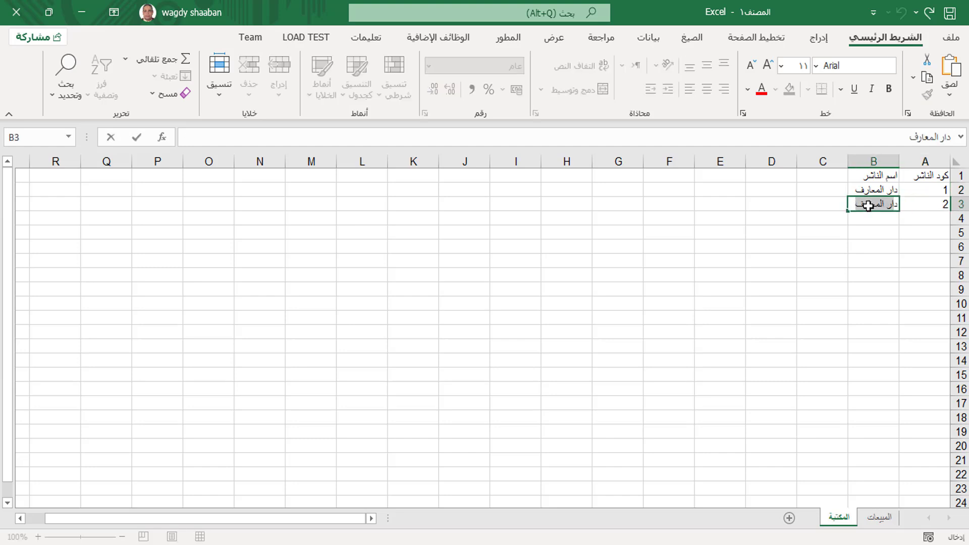
type("ار ال")
type("شرو")
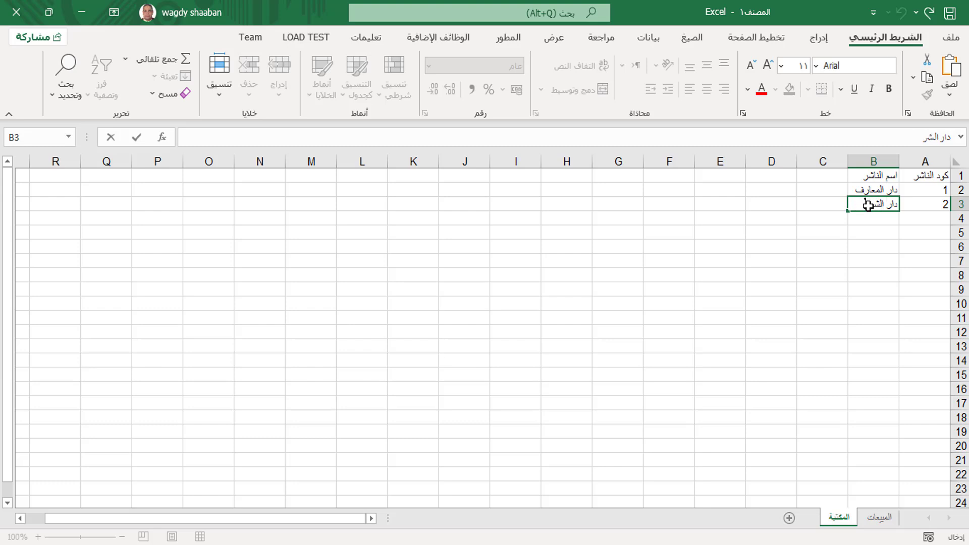
type("ق")
Add publisher code 3 with the name دار مصر in row 4
left_click(927, 222)
type("3")
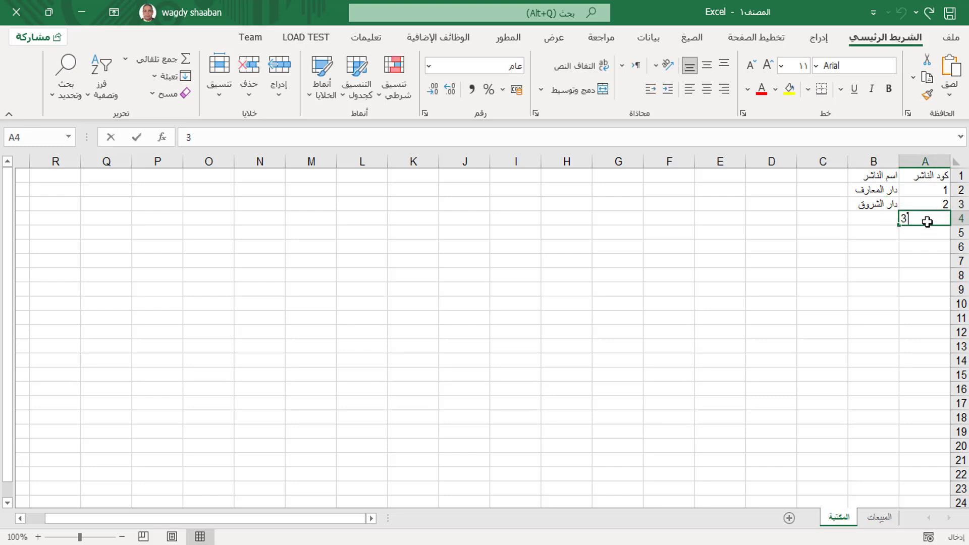
left_click(882, 218)
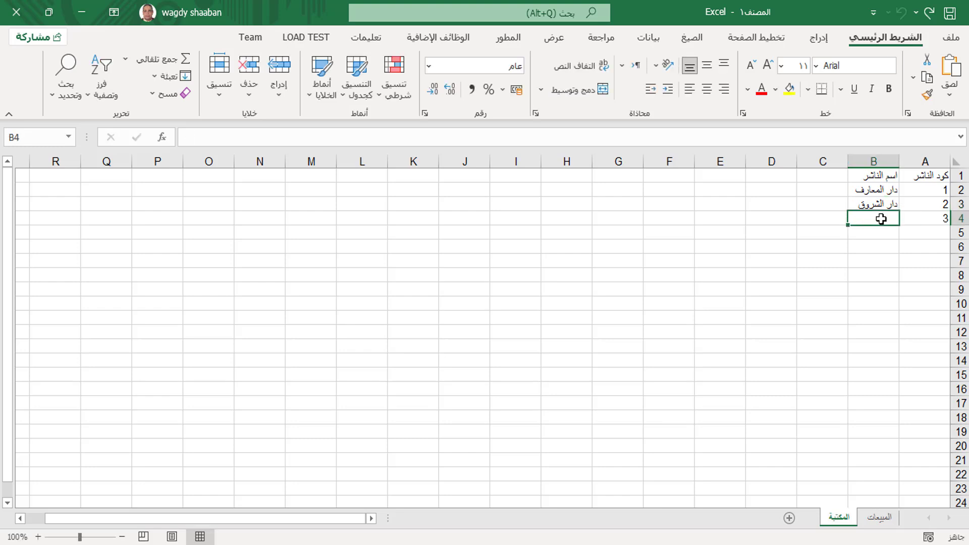
type("د")
type("ار")
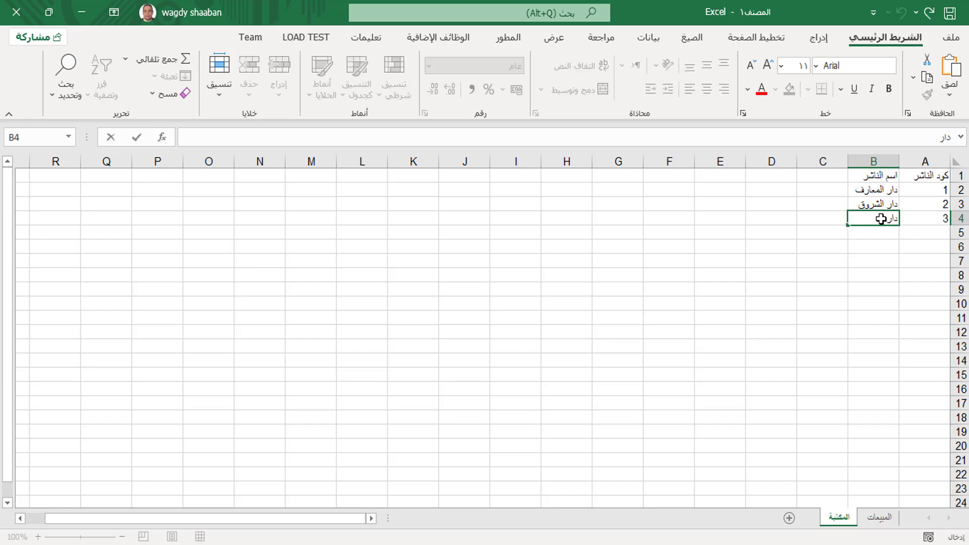
type("ص")
type("ر")
left_click(929, 178)
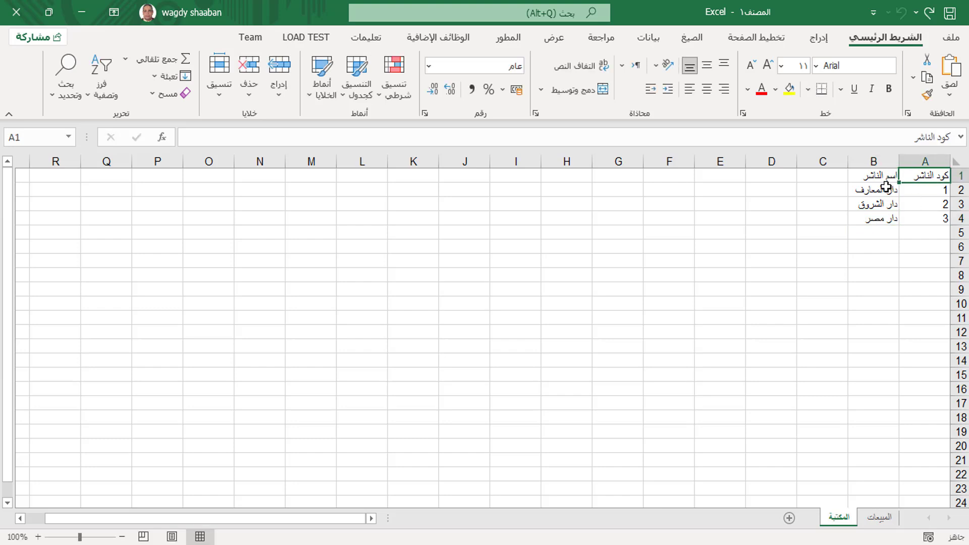
Make the publisher table A1:B4 centred, bold and size 12, then reselect it for table styling
left_click_drag(929, 178, 871, 219)
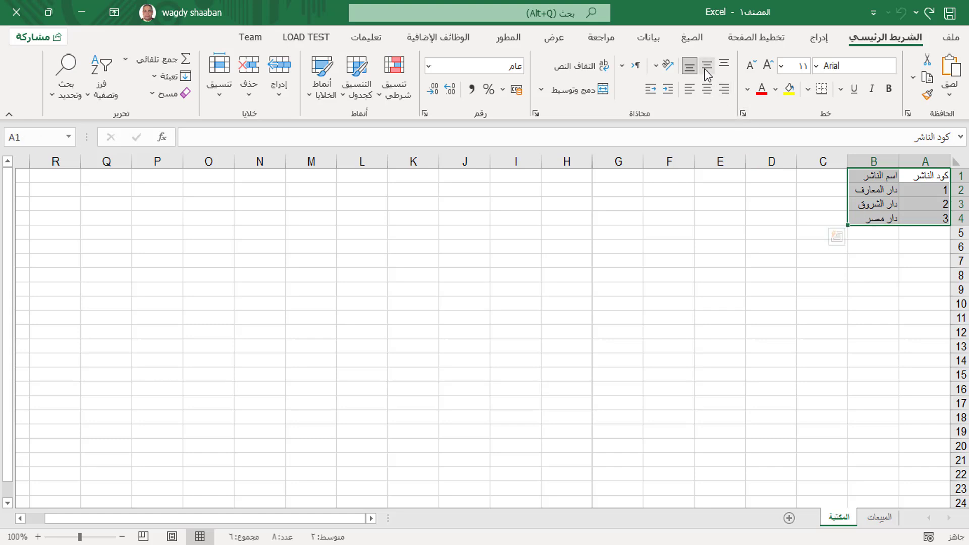
left_click(707, 88)
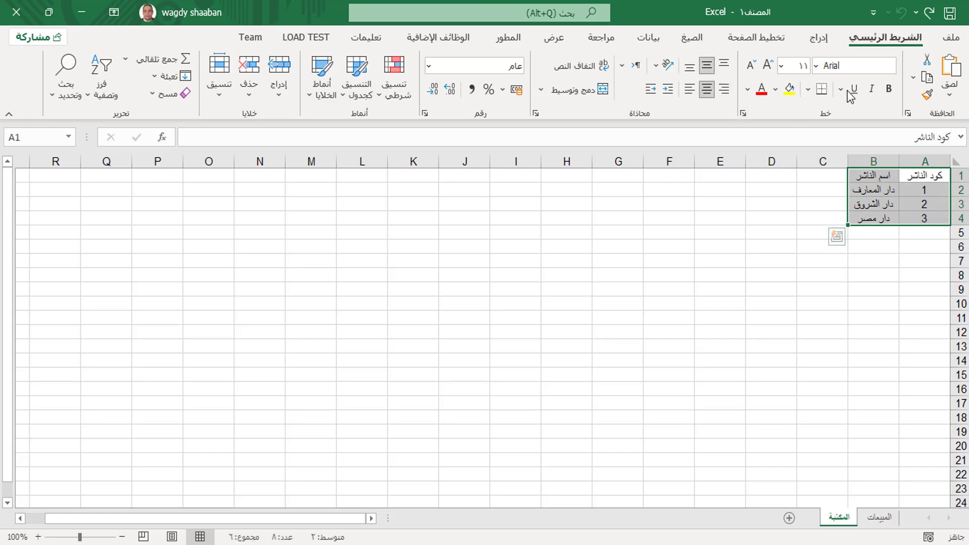
left_click(889, 90)
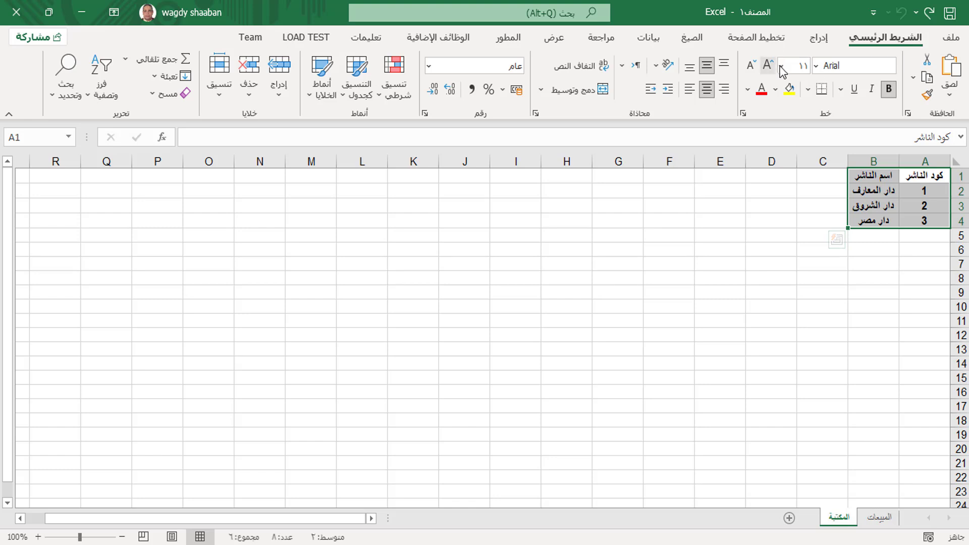
left_click(782, 67)
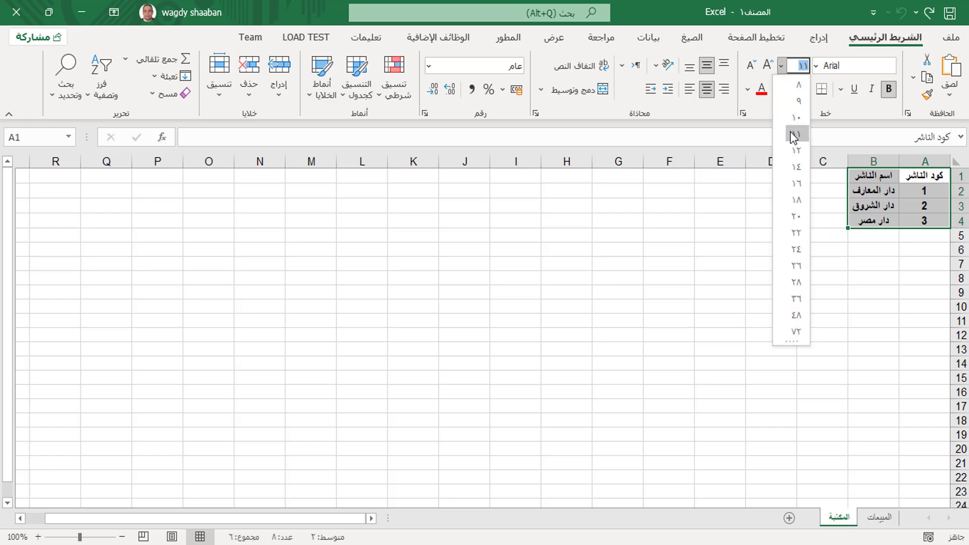
left_click(795, 150)
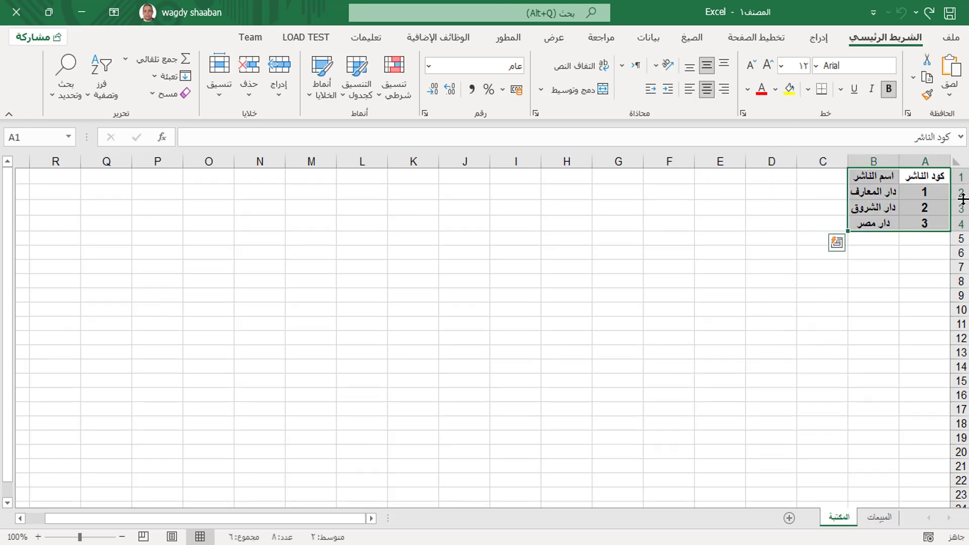
left_click_drag(939, 177, 875, 226)
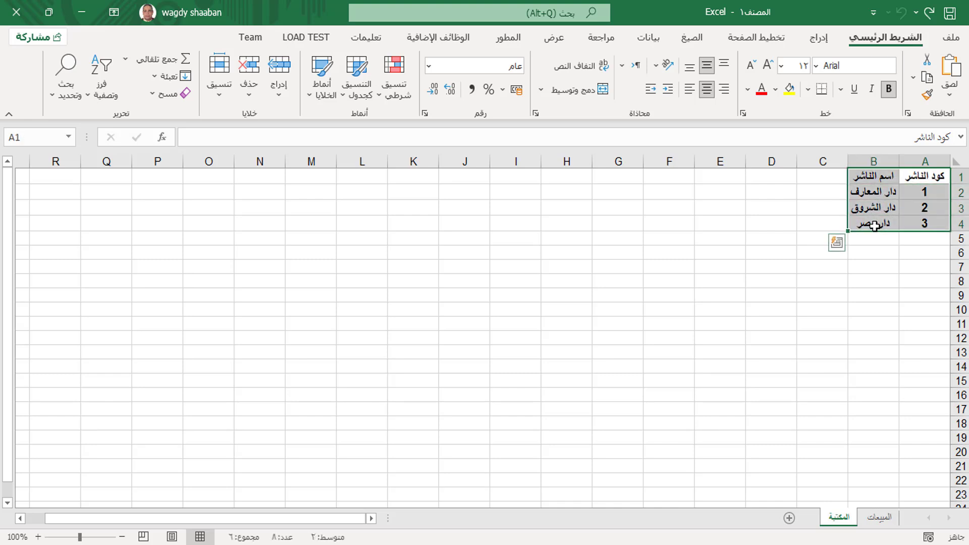
left_click(352, 84)
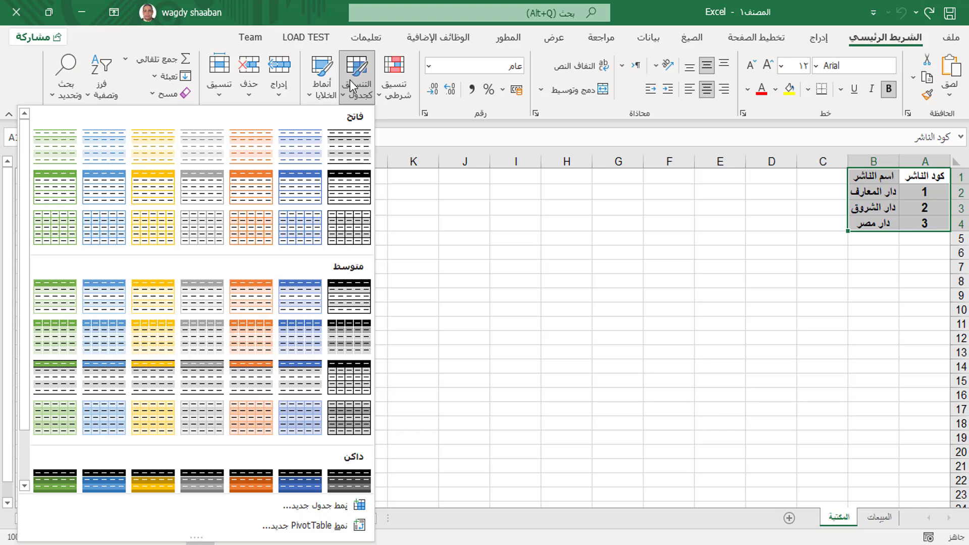
Create an orange Medium-style table with headers and name it الناشر
left_click(248, 338)
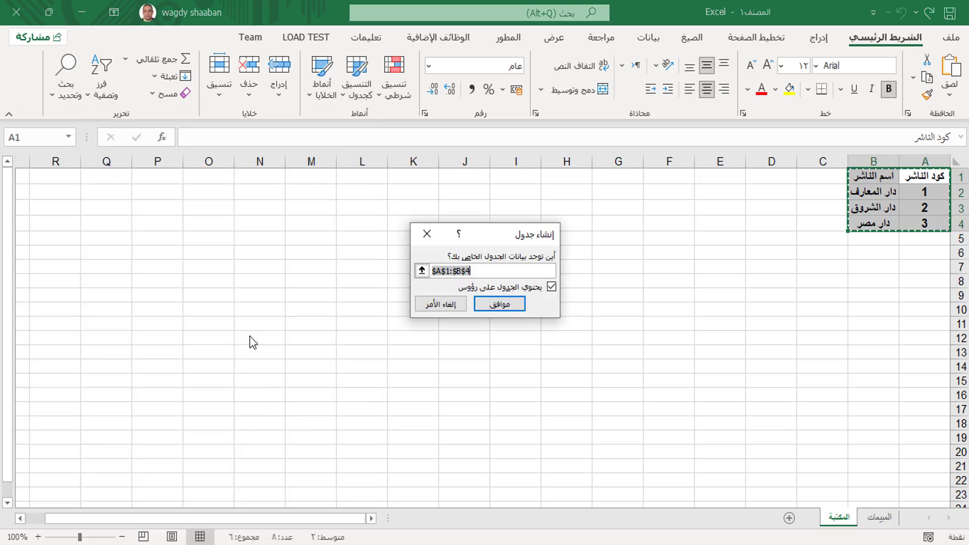
left_click(501, 306)
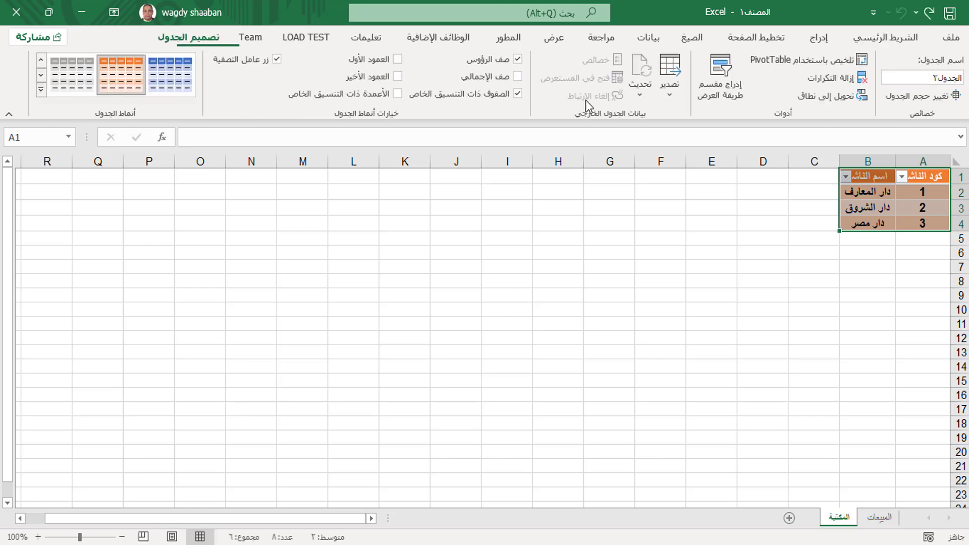
left_click(928, 80)
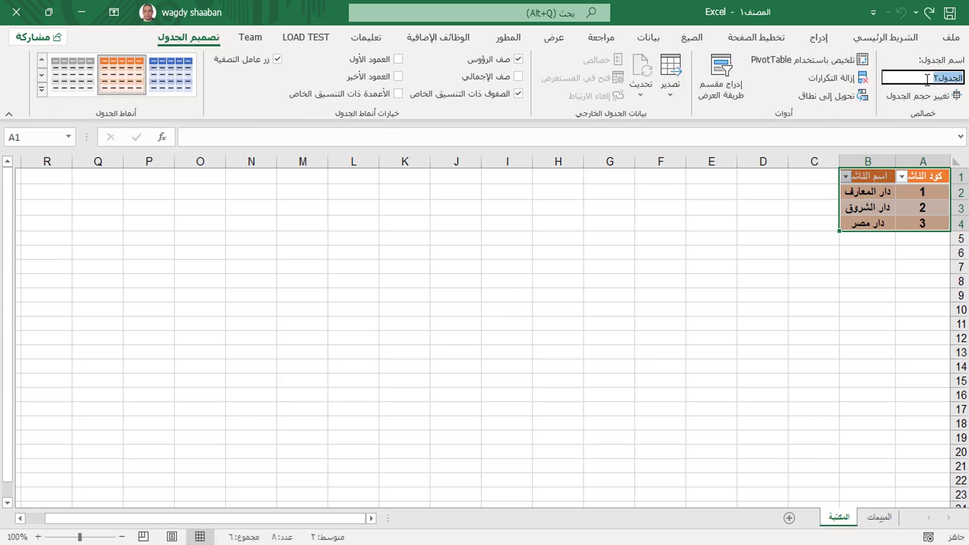
double_click(930, 77)
type("ال")
type("ناش")
type("ر")
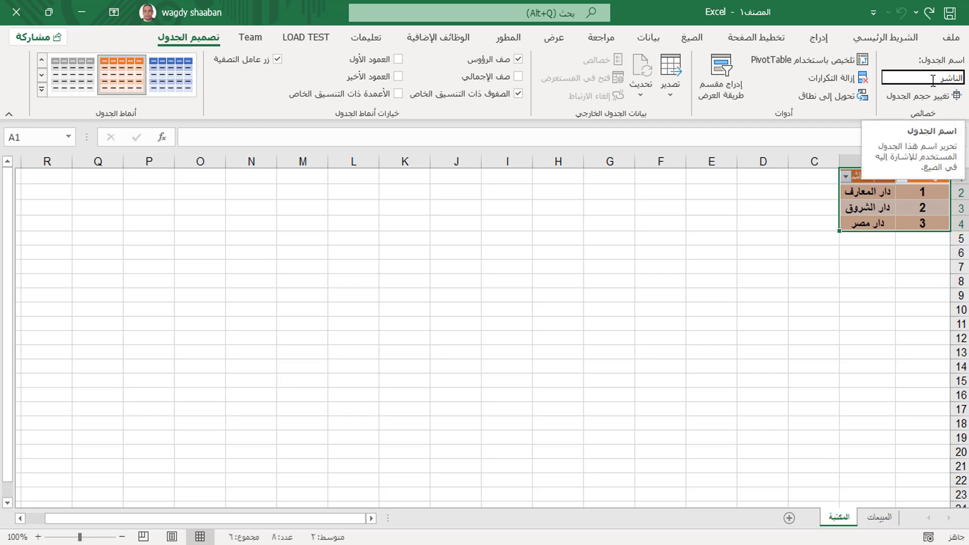
key("BackSpace")
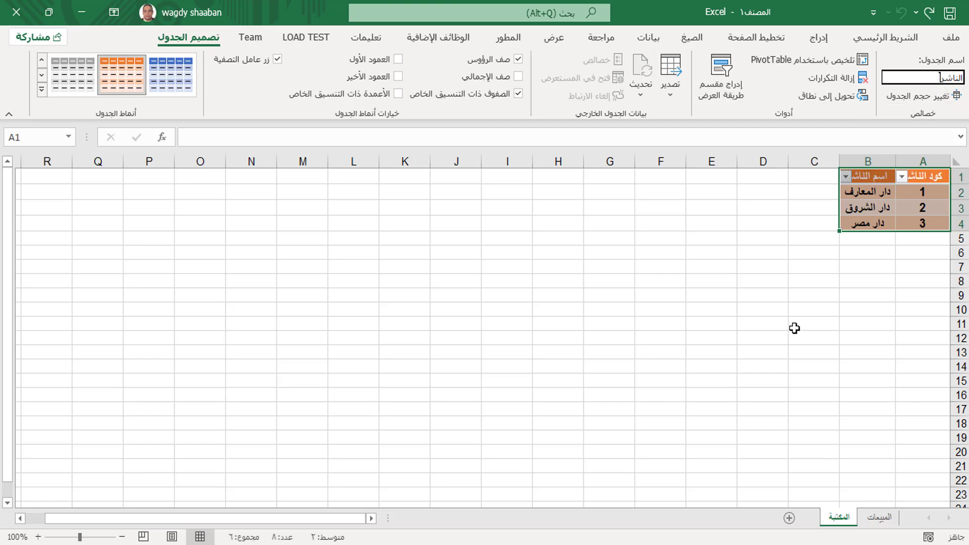
Remove the table's filter buttons and add a total row
left_click(277, 62)
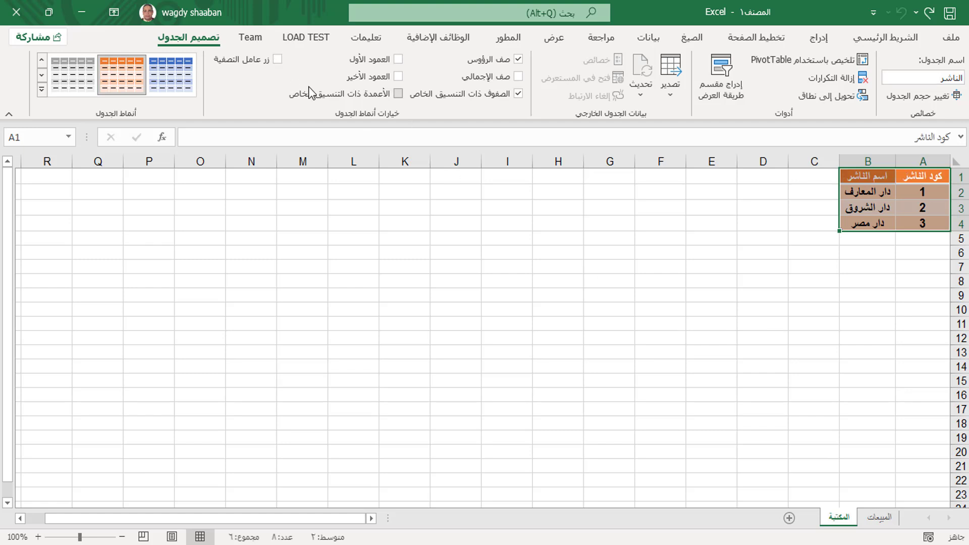
left_click(519, 77)
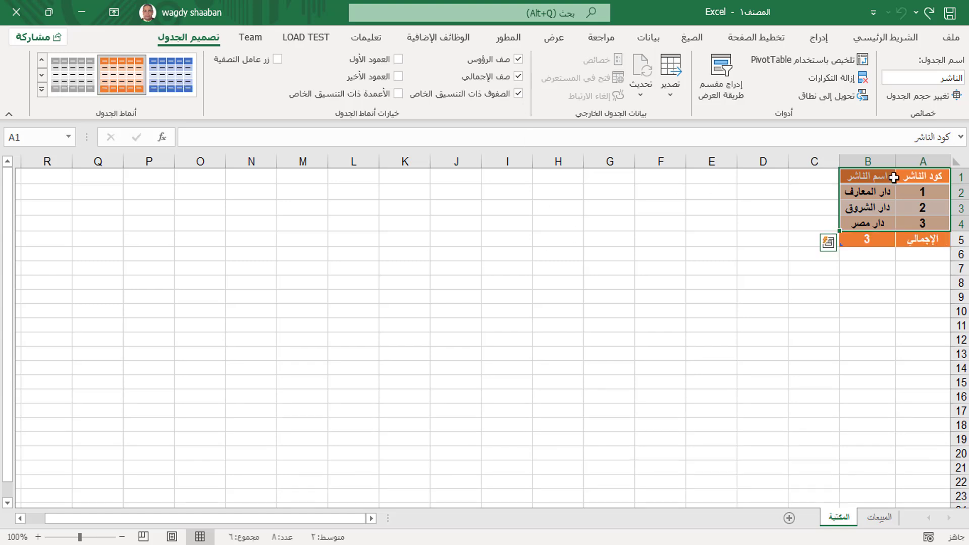
left_click(920, 174)
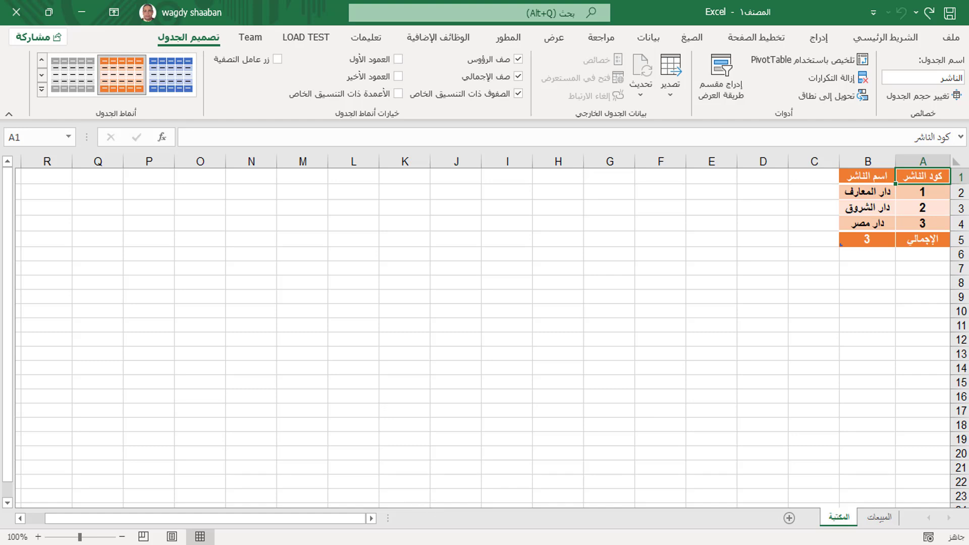
Launch the Visual Basic editor from the Developer tab
left_click(508, 39)
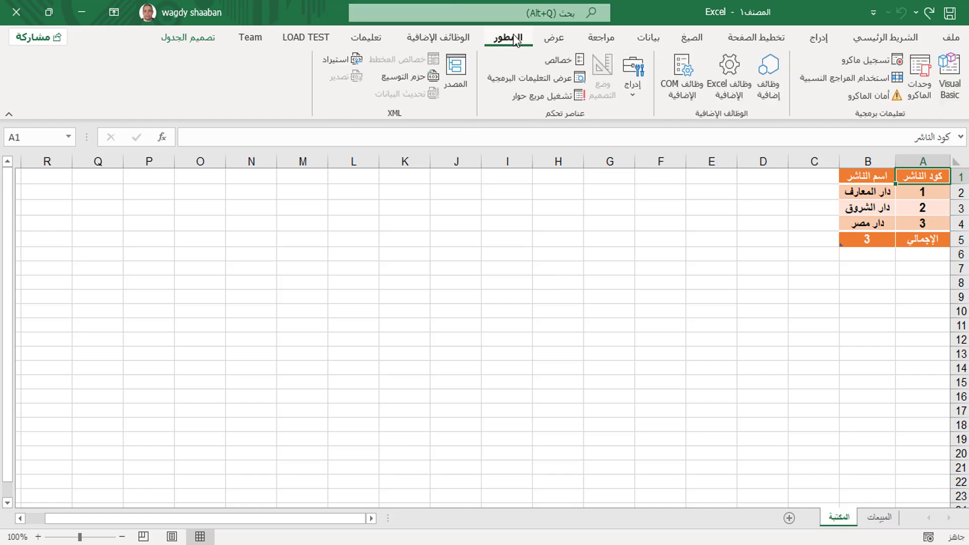
left_click(946, 73)
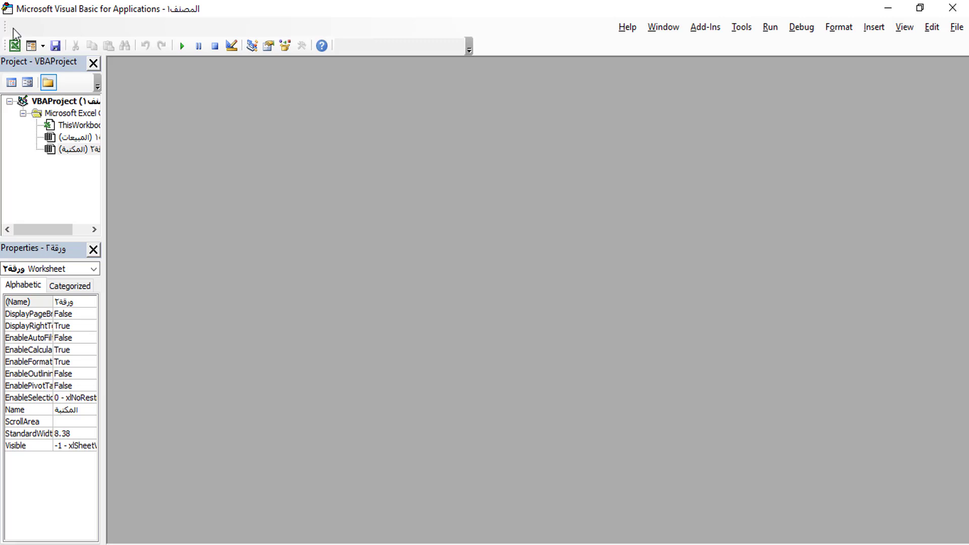
Insert a new blank user form, UserForm1, into the workbook's VBA project
left_click(32, 46)
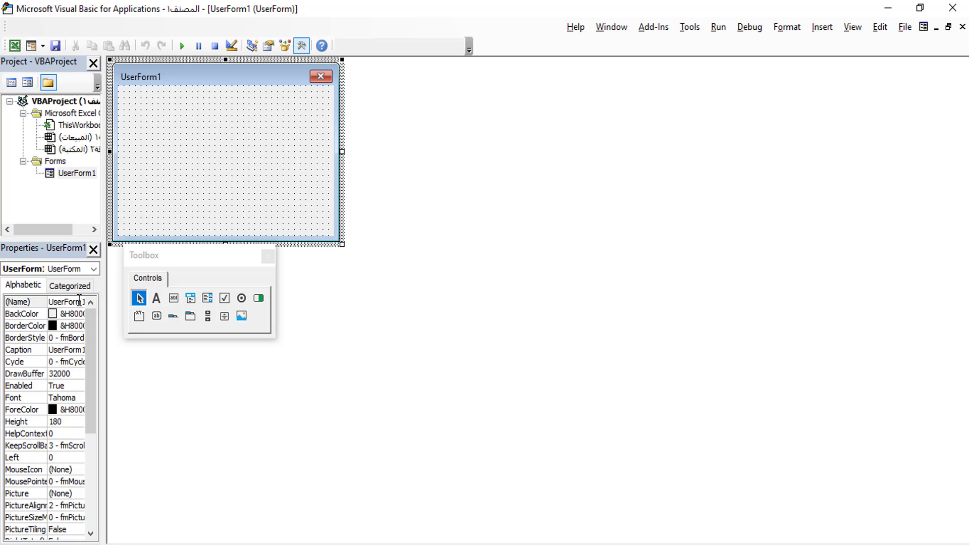
Change the form's (Name) property from UserForm1 to f1
left_click(35, 303)
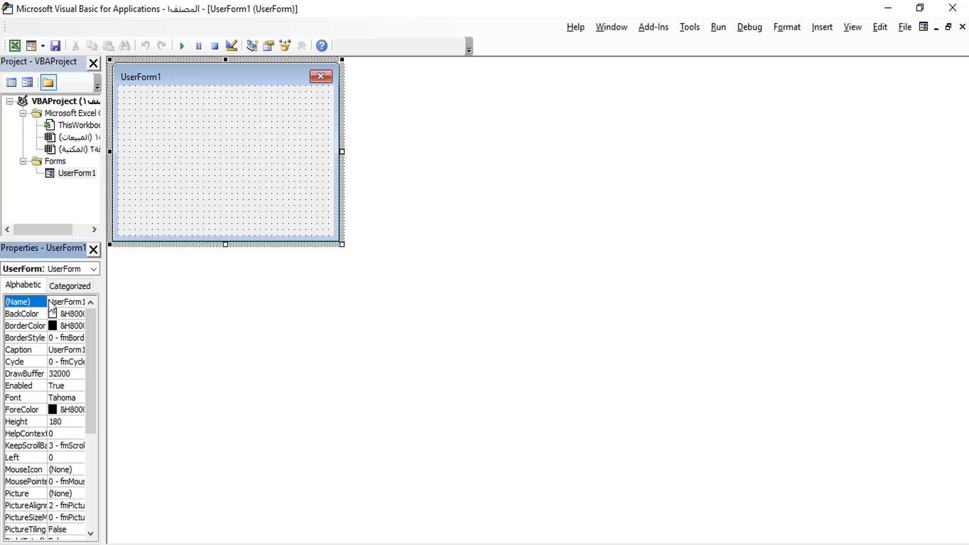
left_click_drag(51, 302, 103, 302)
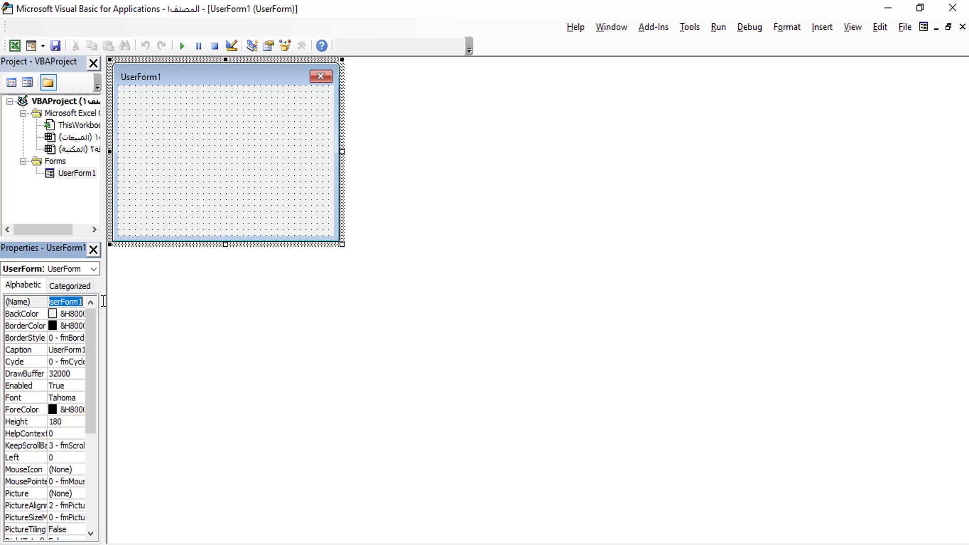
type("f1")
left_click(177, 219)
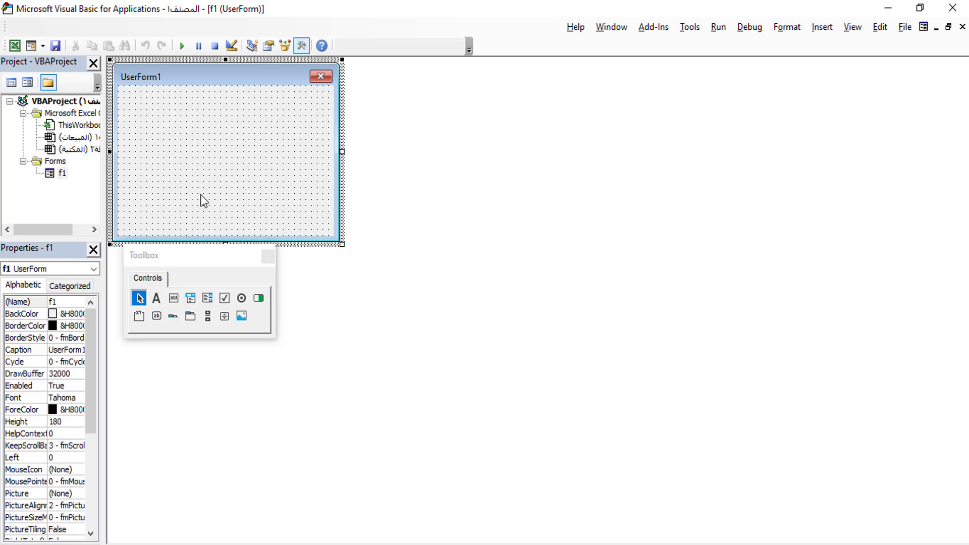
Set form f1's BackColor to light orange from the Palette colours
left_click(28, 313)
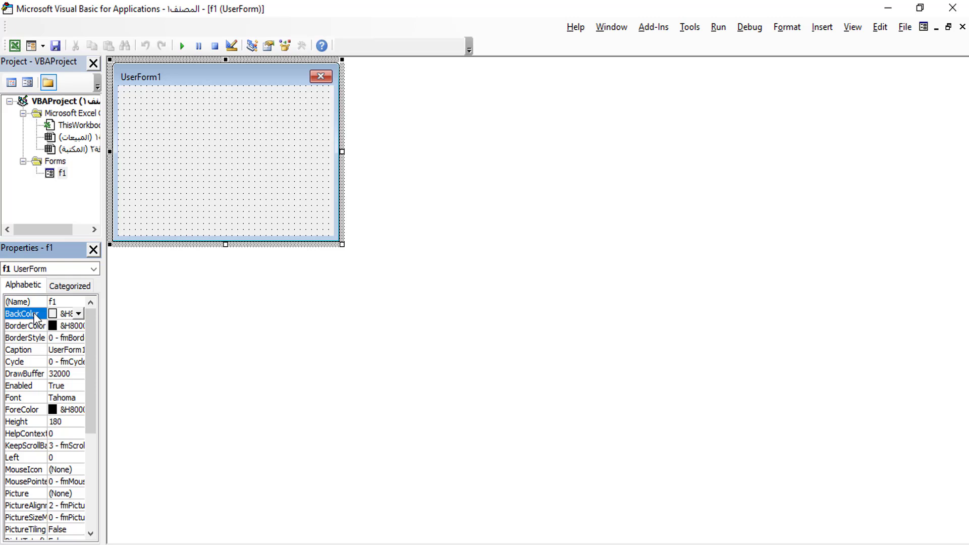
left_click(78, 314)
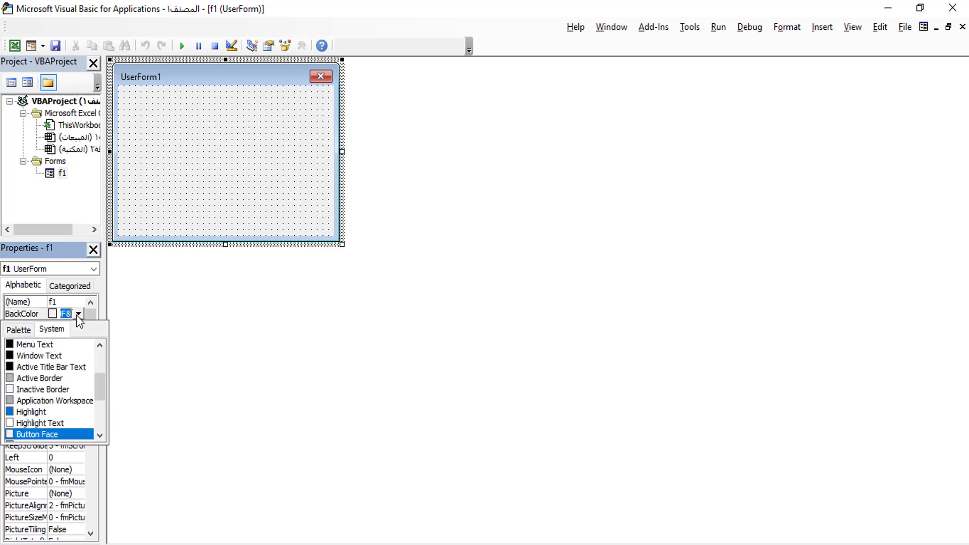
left_click(18, 331)
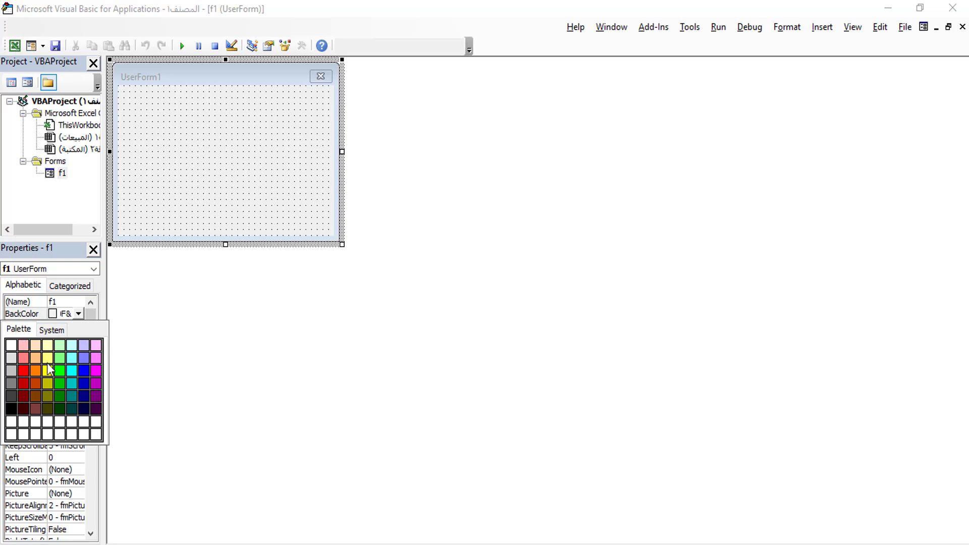
left_click(35, 359)
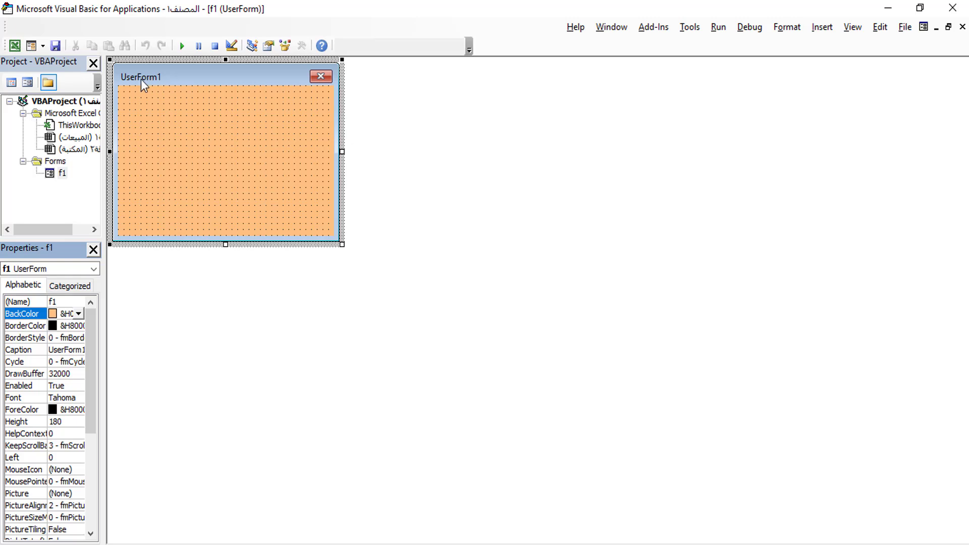
Replace the form's caption UserForm1 with مشروعي
left_click(25, 352)
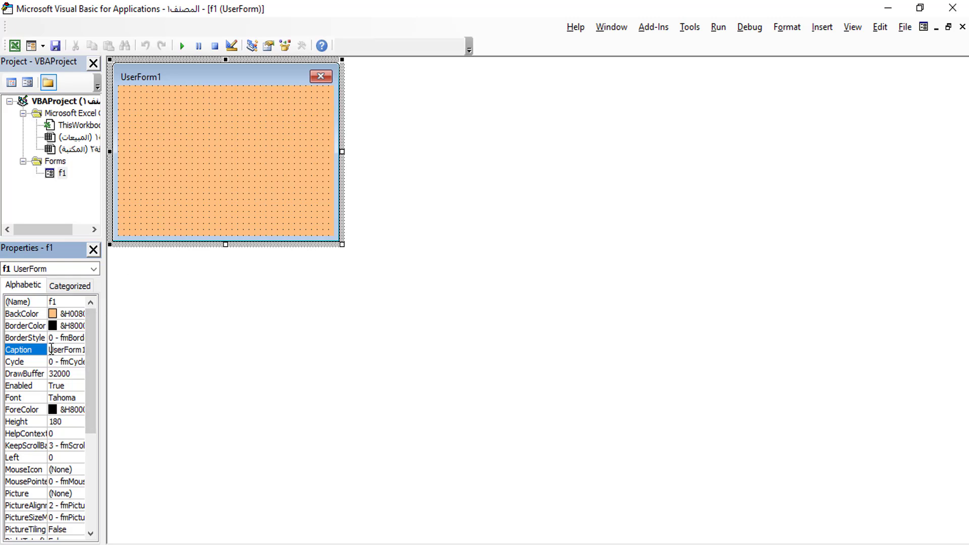
left_click_drag(51, 350, 102, 348)
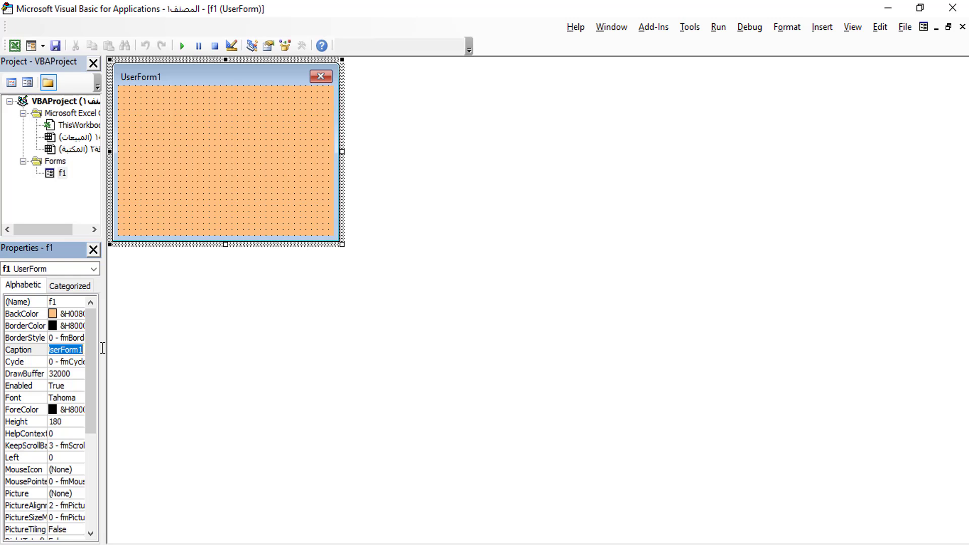
type("مشروعي")
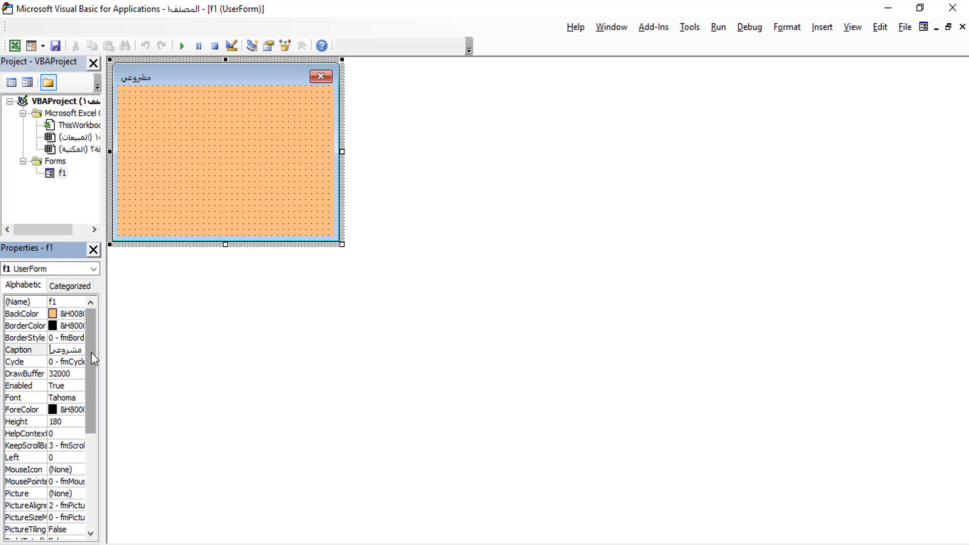
left_click(32, 397)
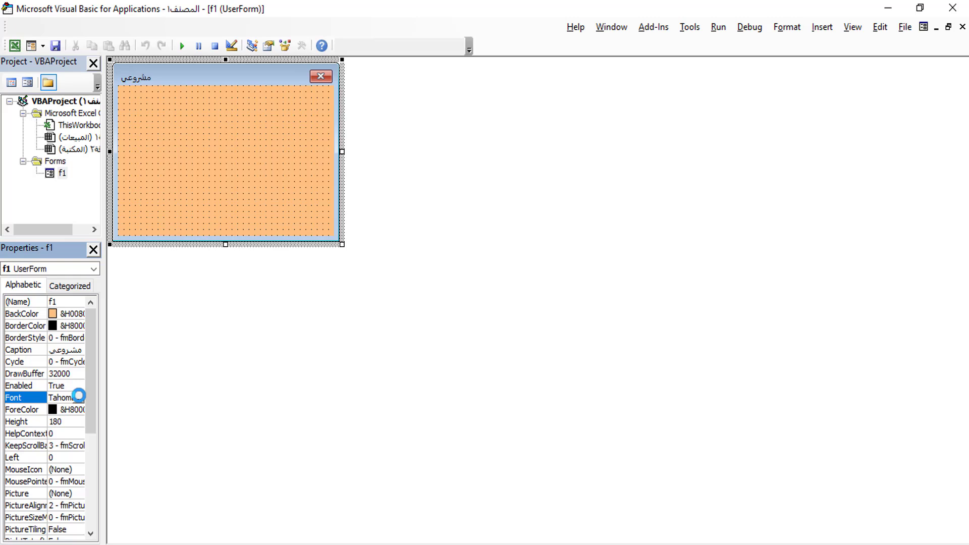
Set form f1's font to Tahoma Bold, size 10, in the Font dialog
left_click(79, 397)
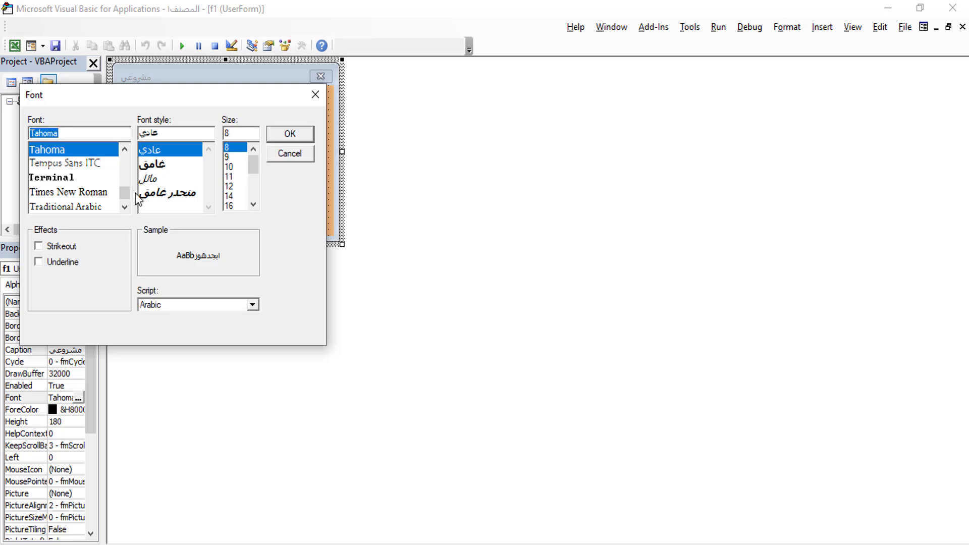
left_click(147, 164)
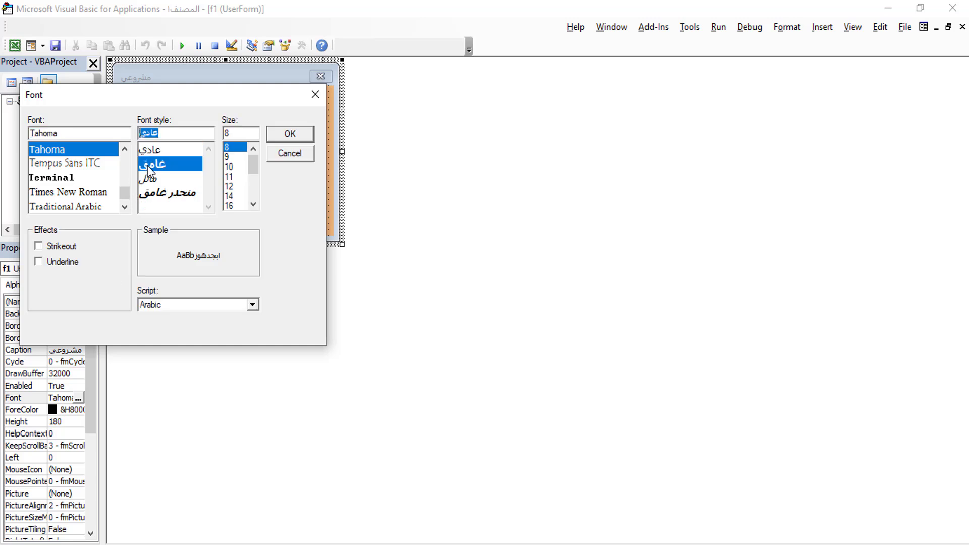
left_click(229, 167)
left_click(293, 135)
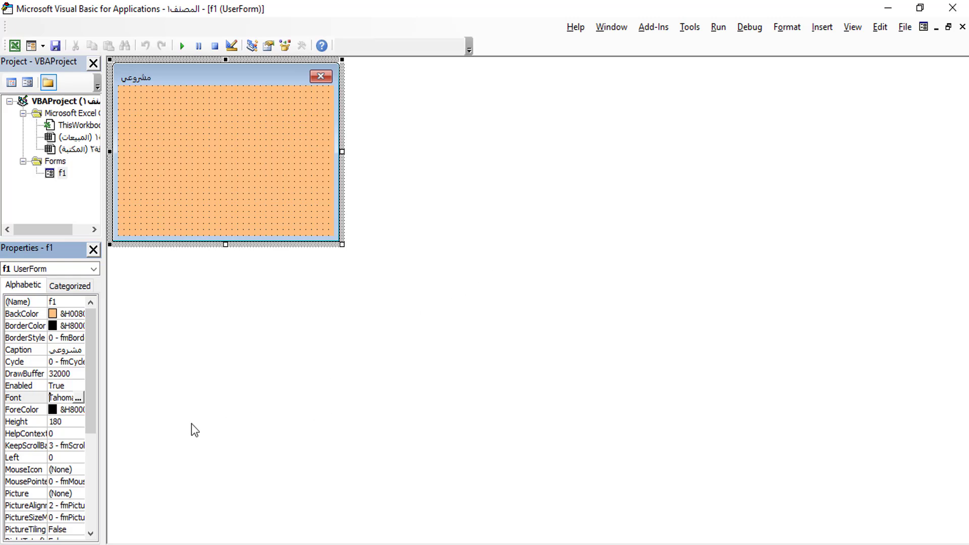
Change form f1's Height property from 180 to 520
left_click(65, 423)
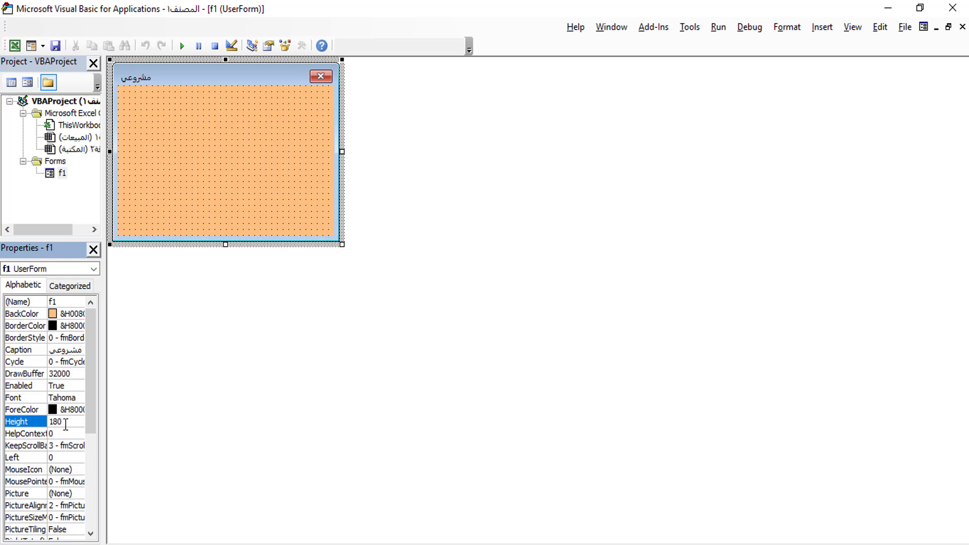
left_click(40, 422)
type("52")
type("0")
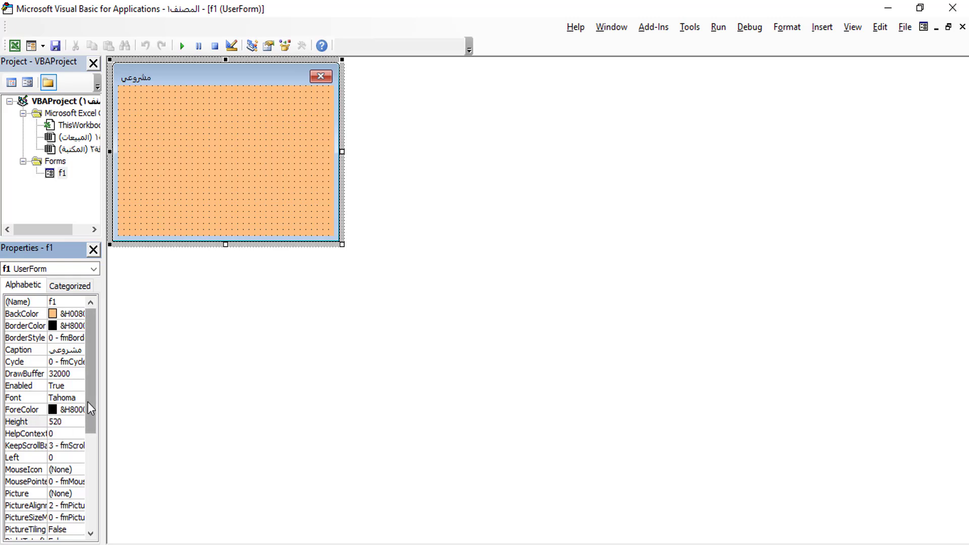
left_click_drag(89, 404, 89, 447)
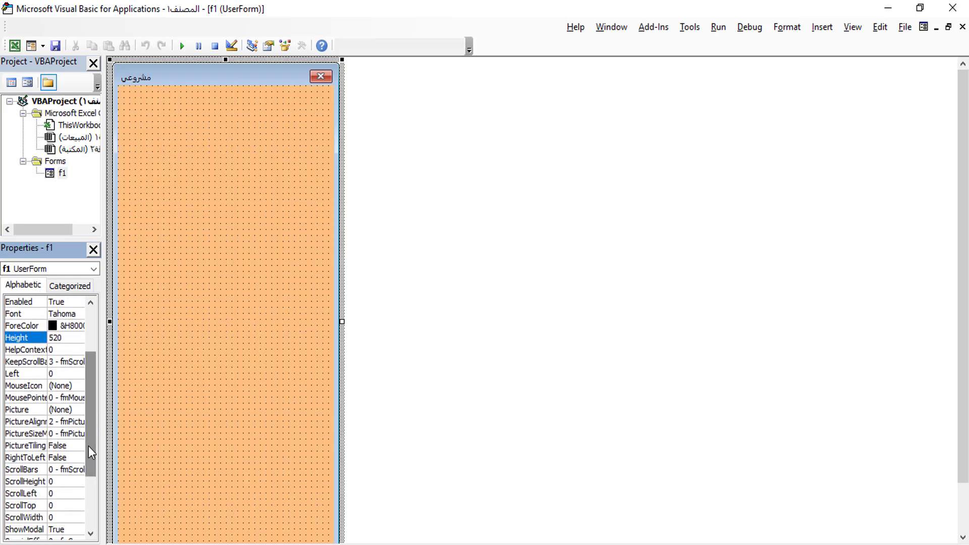
Set form f1's RightToLeft property to True
left_click(29, 457)
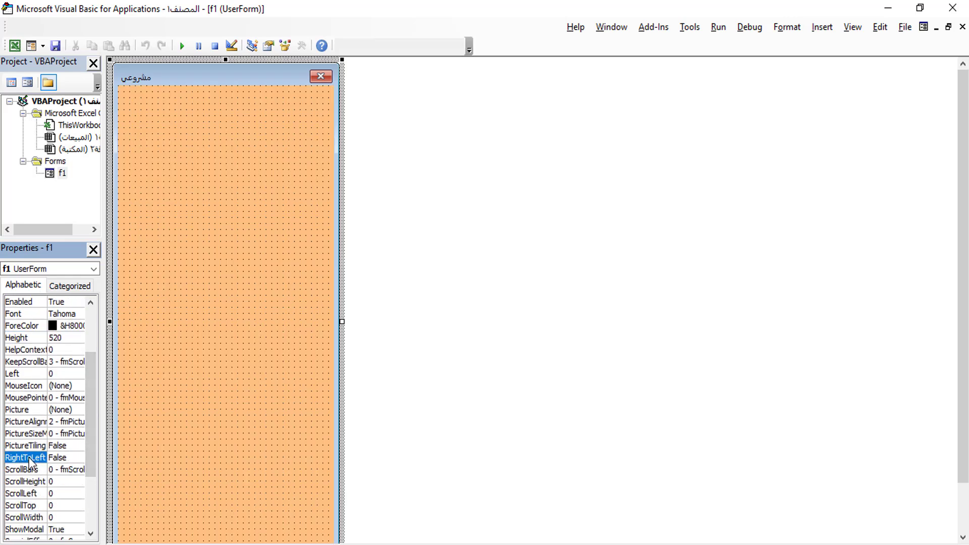
left_click(79, 458)
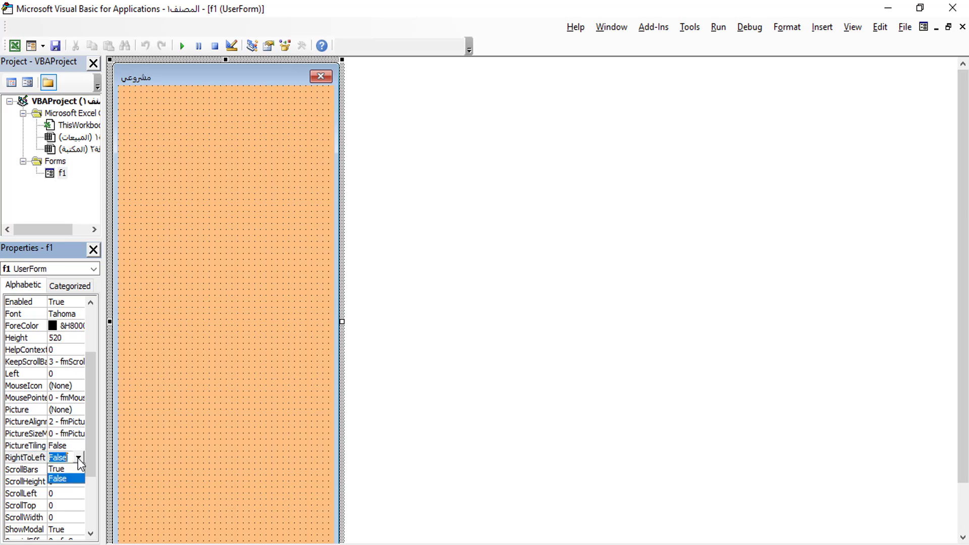
left_click(60, 468)
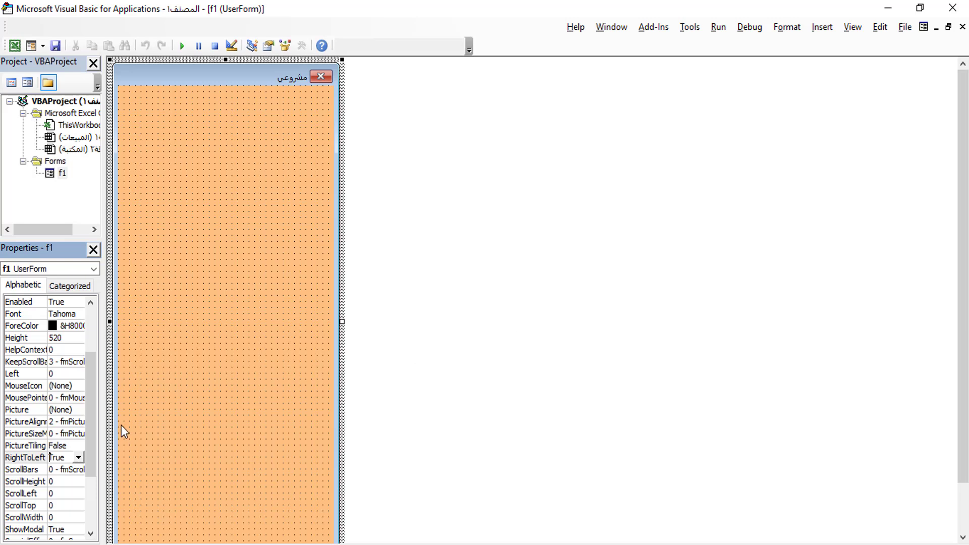
left_click_drag(90, 414, 94, 448)
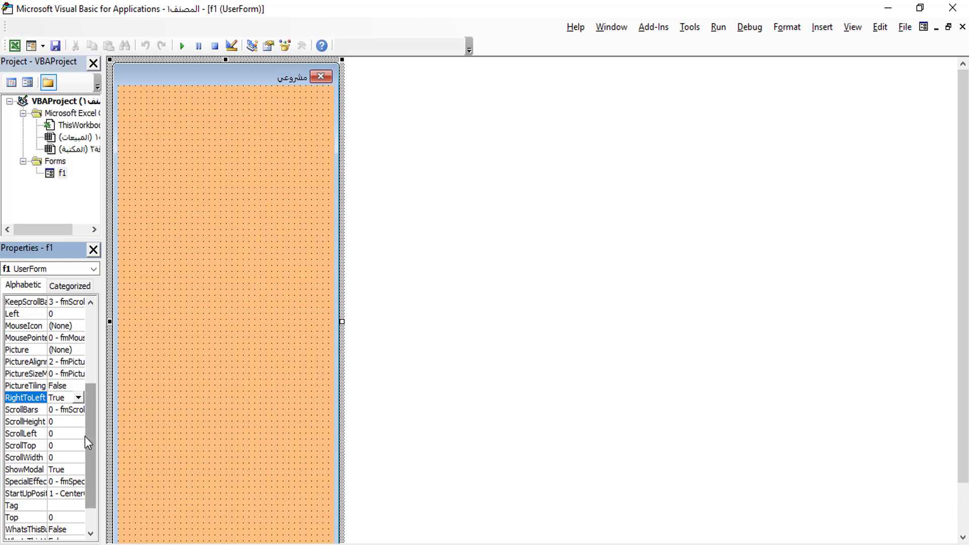
left_click_drag(89, 438, 88, 462)
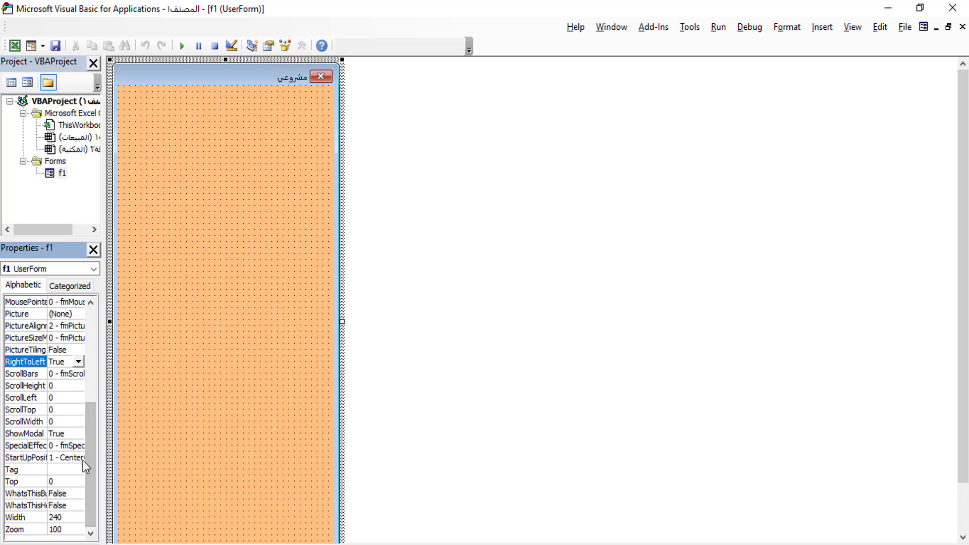
Set the form's StartUpPosition to 2 - CenterScreen
left_click(35, 458)
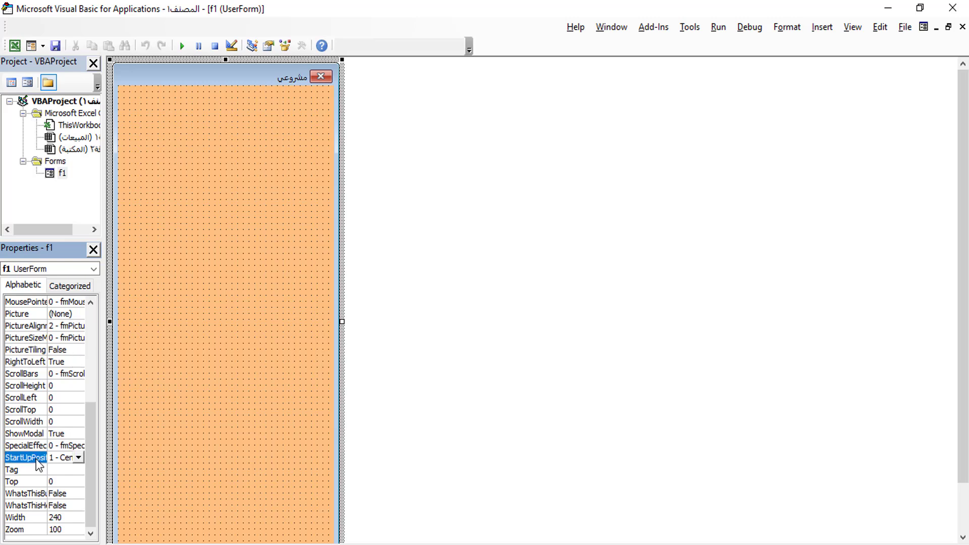
left_click(78, 458)
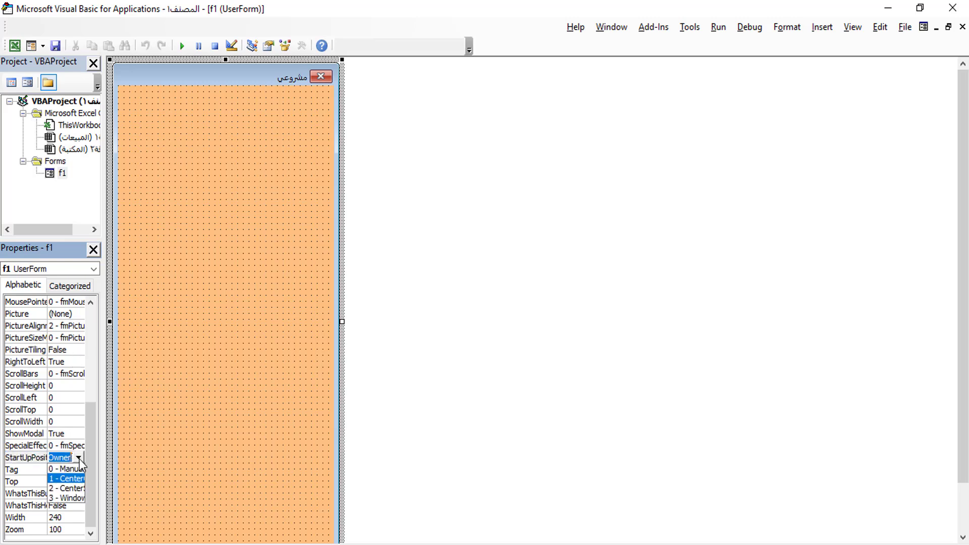
left_click(72, 490)
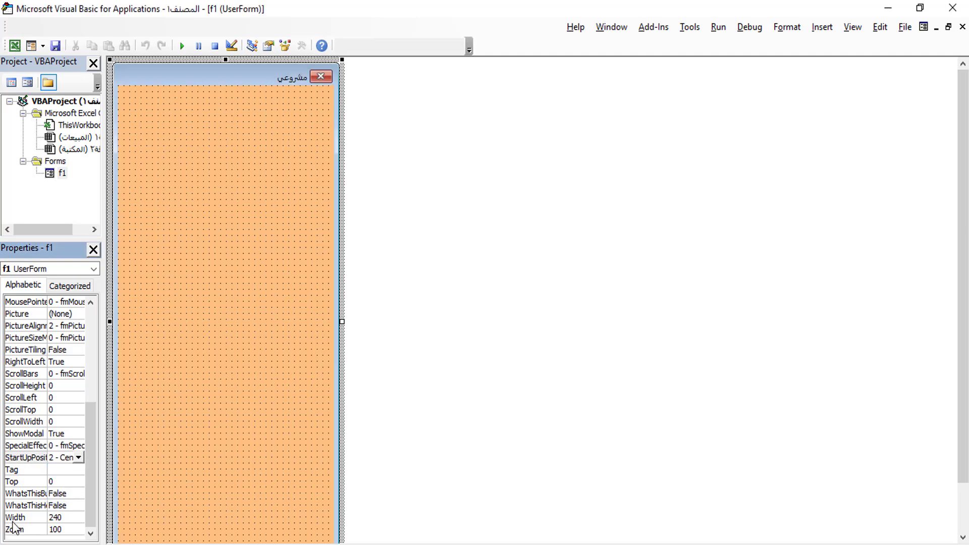
Change the form's Width from 240 to 880
left_click(59, 517)
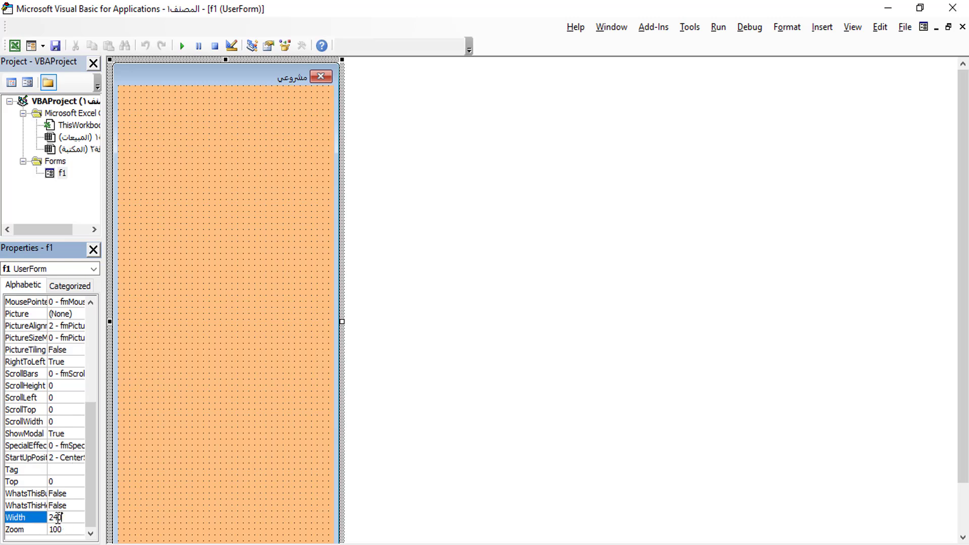
left_click(42, 518)
type("88")
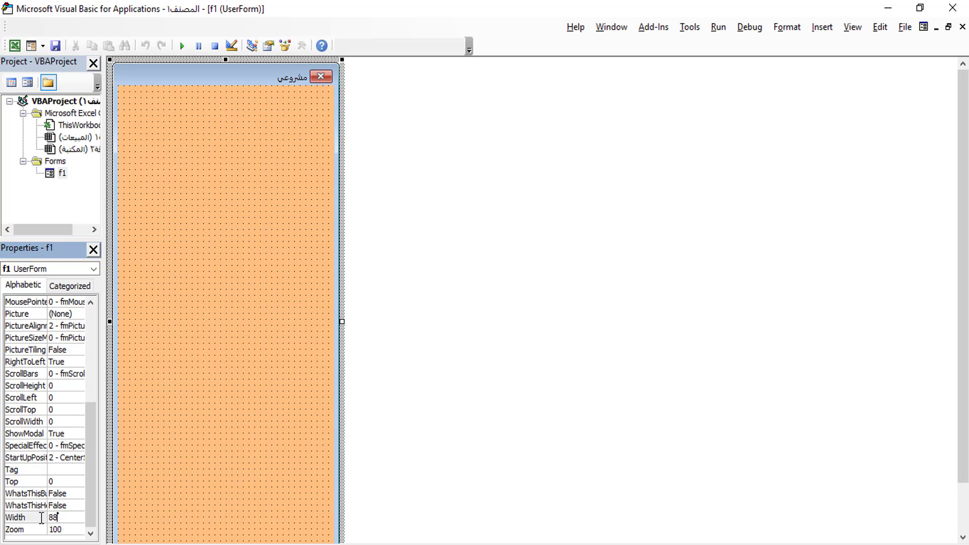
type("0")
left_click(55, 472)
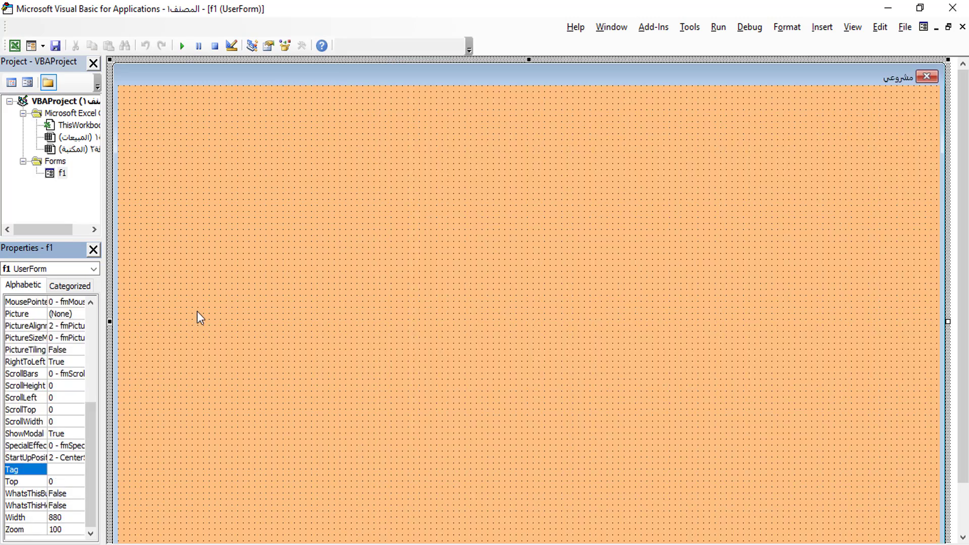
left_click(183, 46)
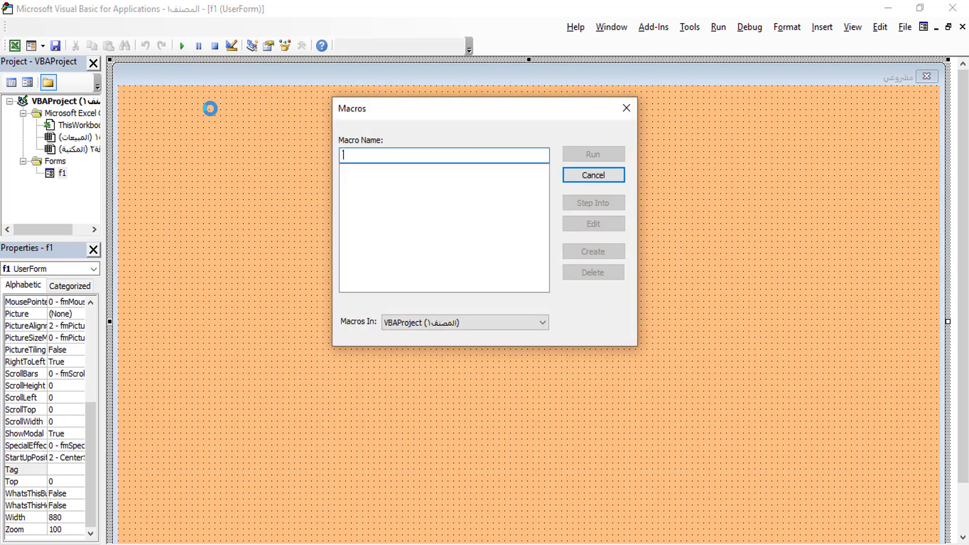
left_click(626, 108)
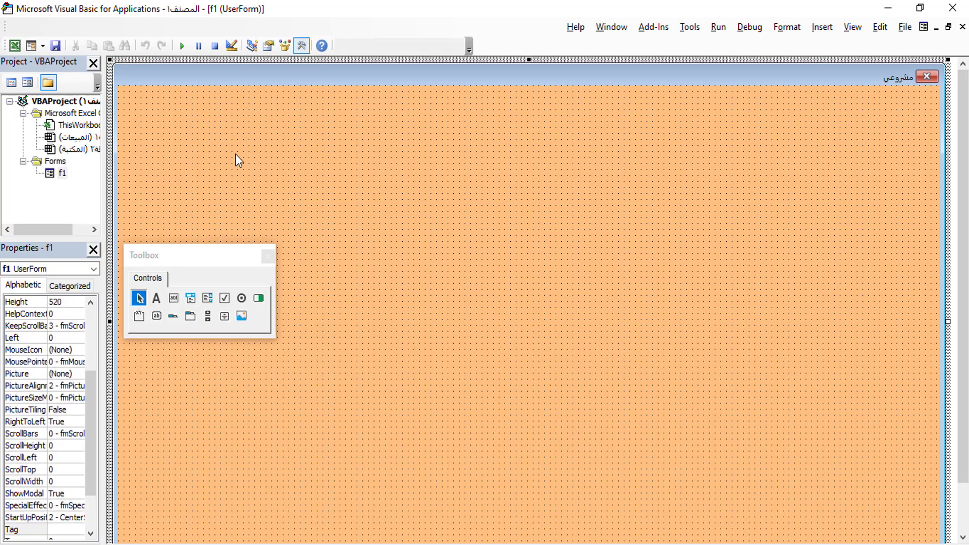
left_click(181, 47)
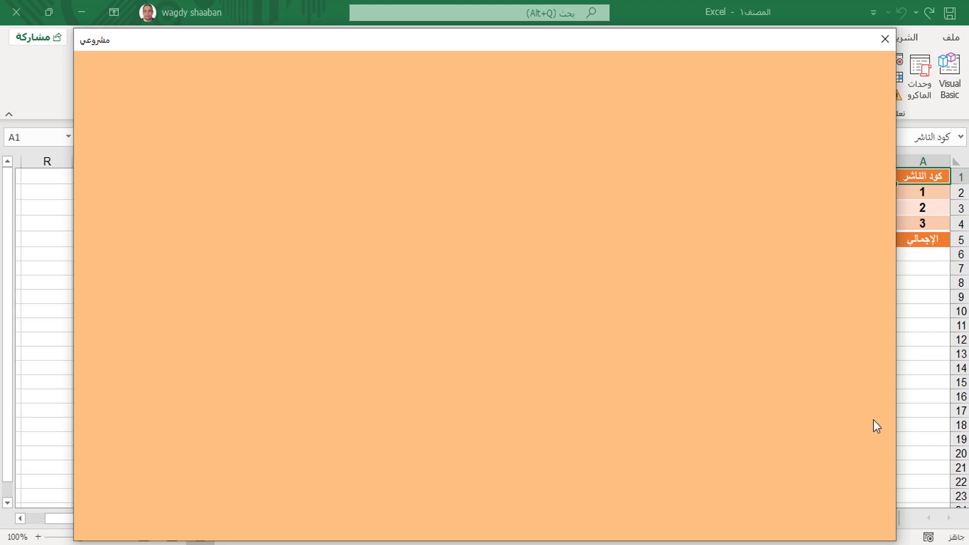
left_click(886, 40)
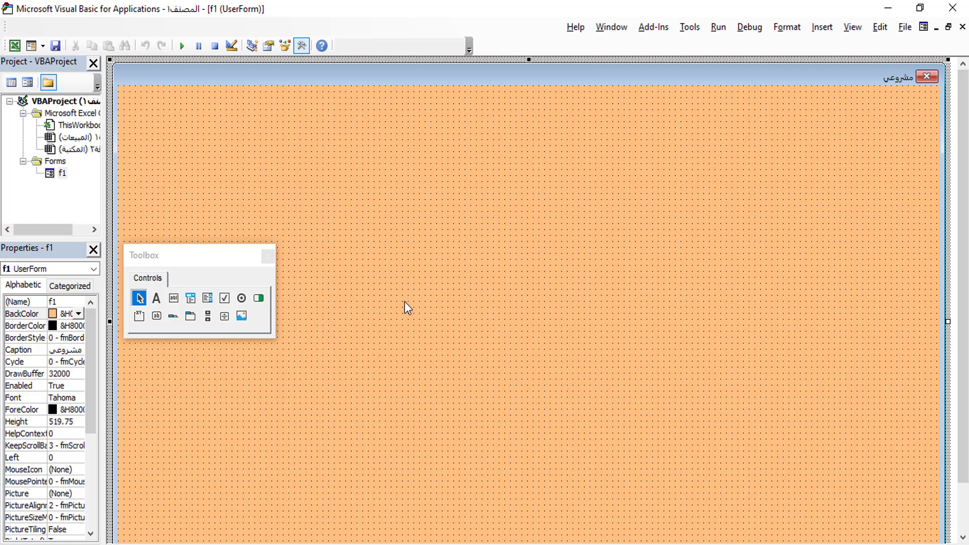
Draw a combo box at the top-right of form f1 and widen it leftward
left_click(192, 298)
left_click_drag(423, 226, 698, 153)
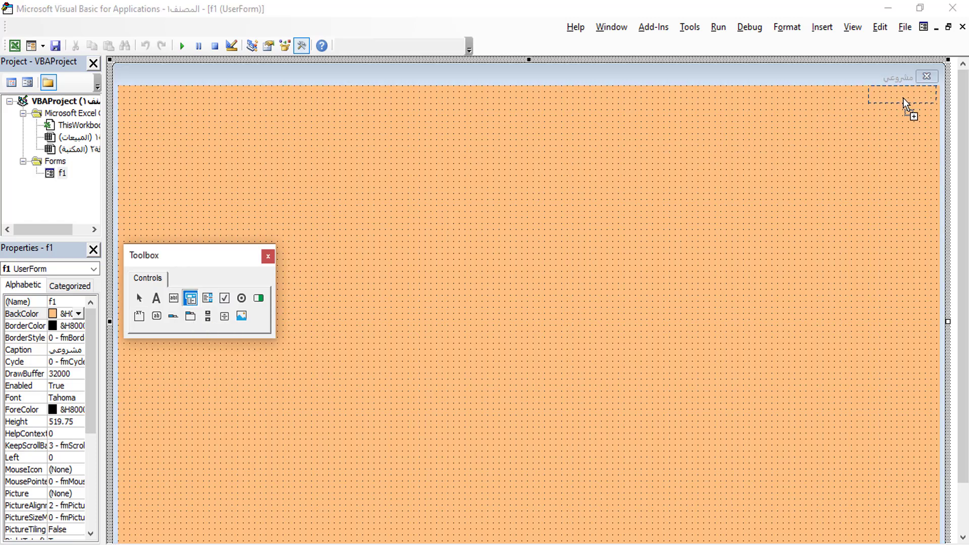
left_click_drag(904, 99, 904, 99)
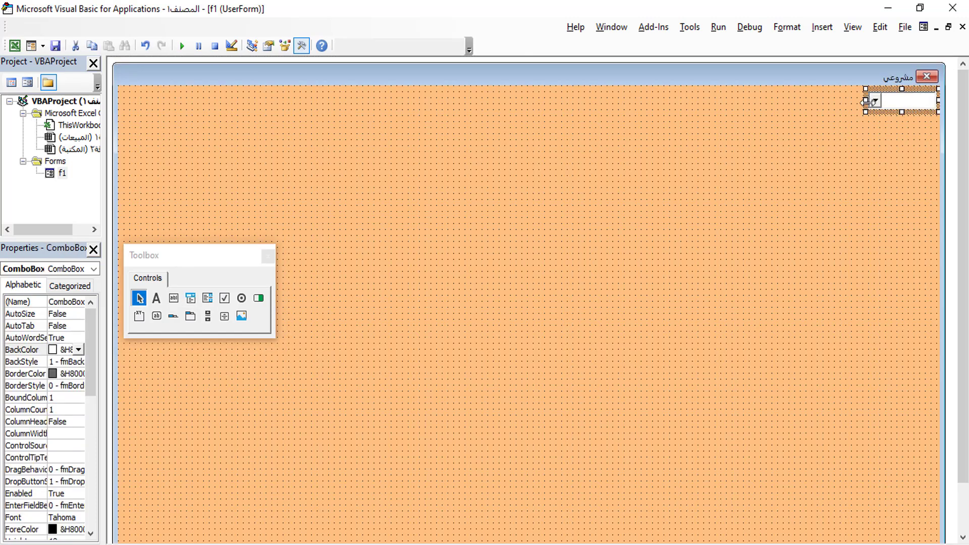
left_click_drag(864, 99, 837, 99)
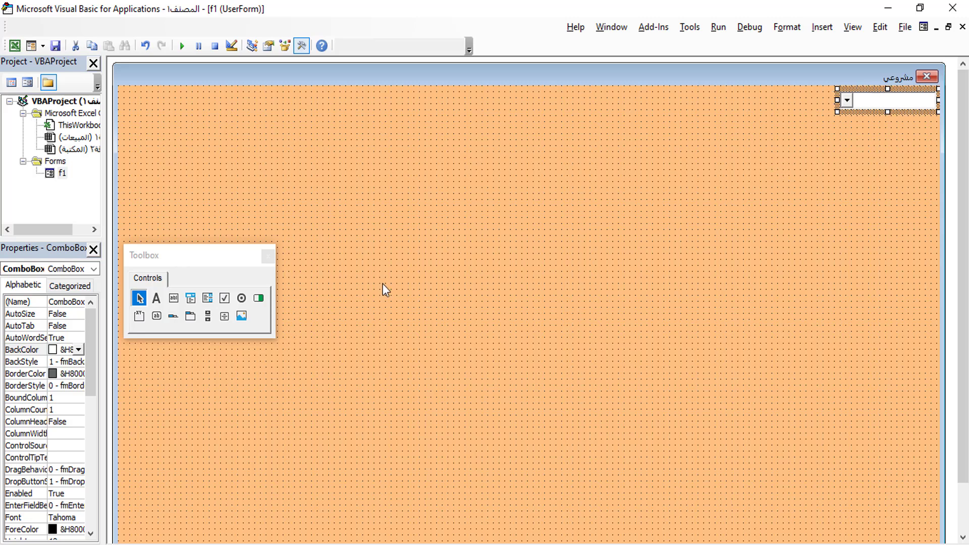
Set the combo box's Width property to 100
left_click_drag(93, 335, 91, 478)
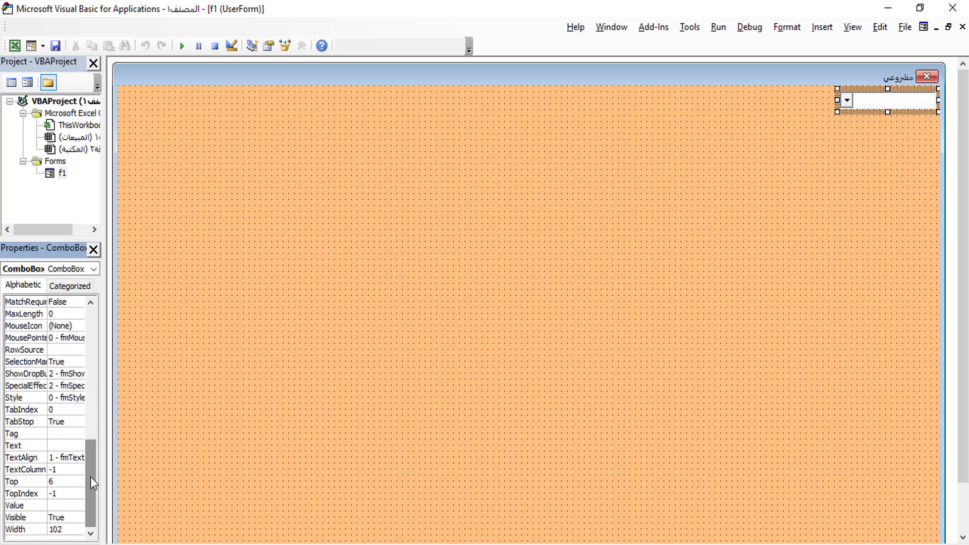
left_click(65, 529)
left_click_drag(64, 529, 58, 528)
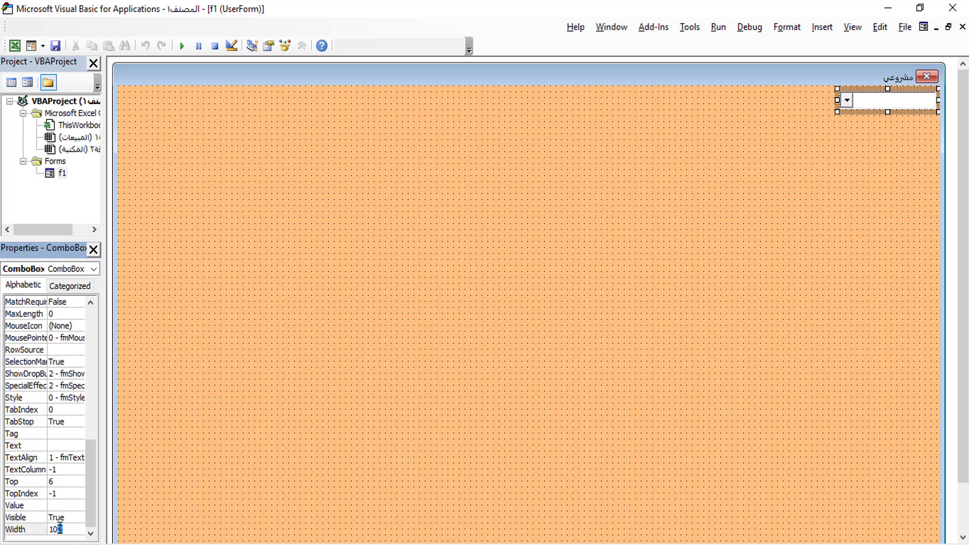
type("0")
left_click(286, 426)
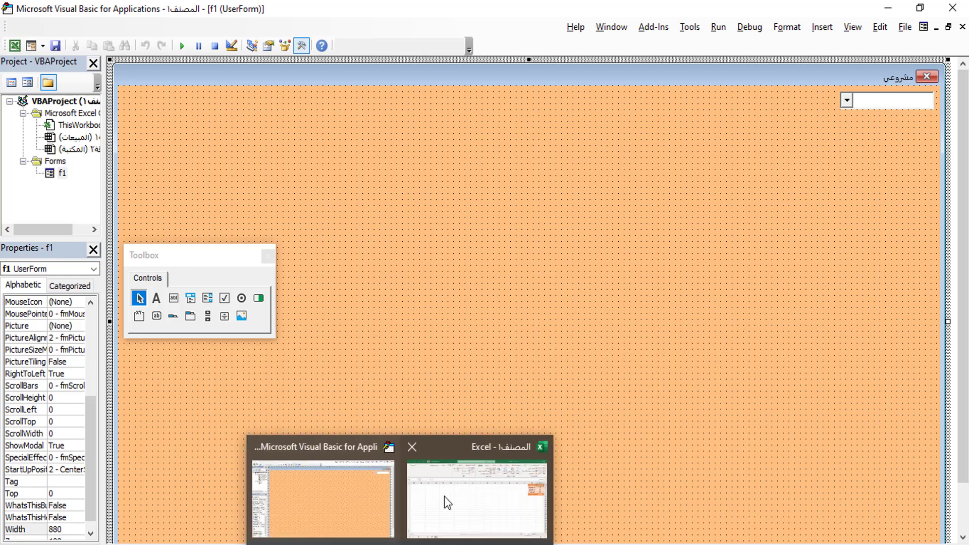
left_click(461, 491)
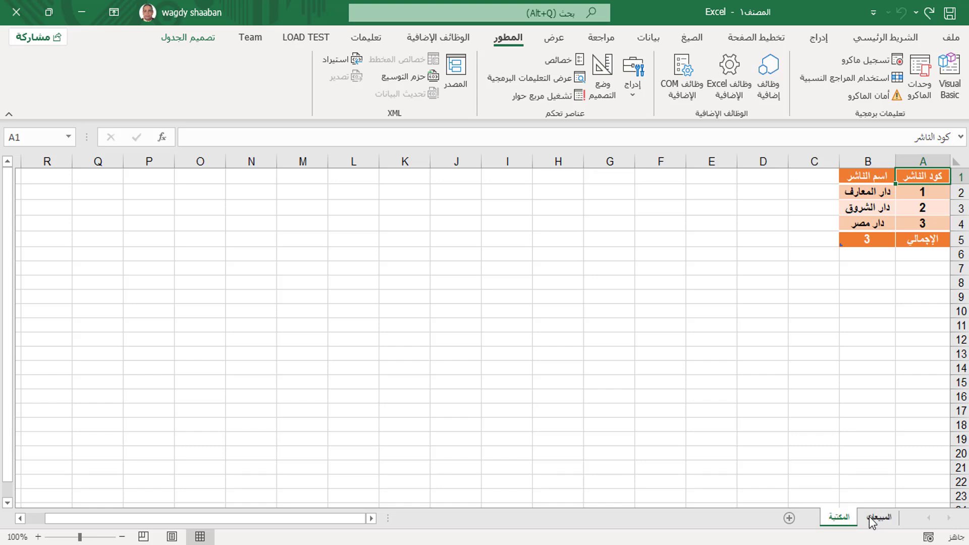
left_click_drag(872, 519, 857, 523)
left_click(842, 519)
left_click(947, 75)
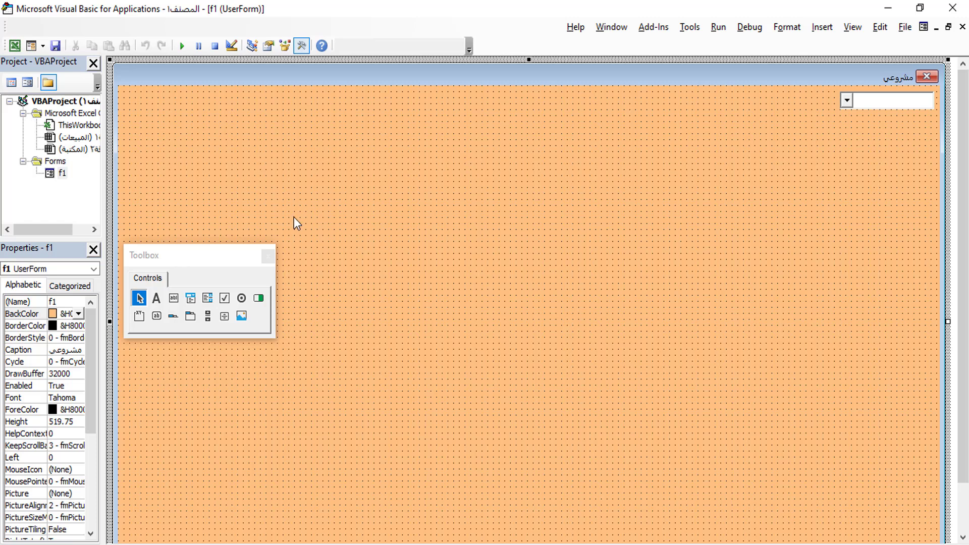
Close the Toolbox and insert a standard module, Module1, into VBAProject
left_click(270, 258)
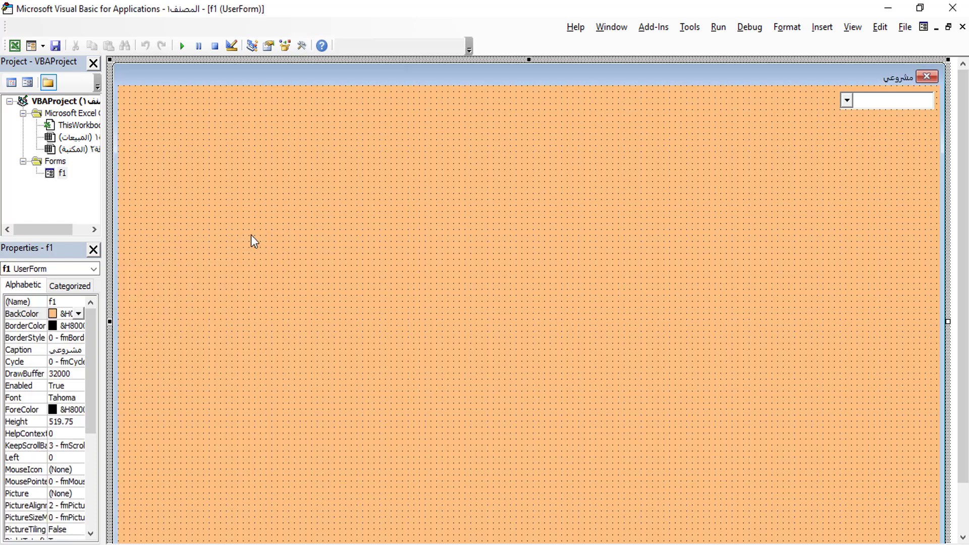
left_click(54, 103)
right_click(53, 102)
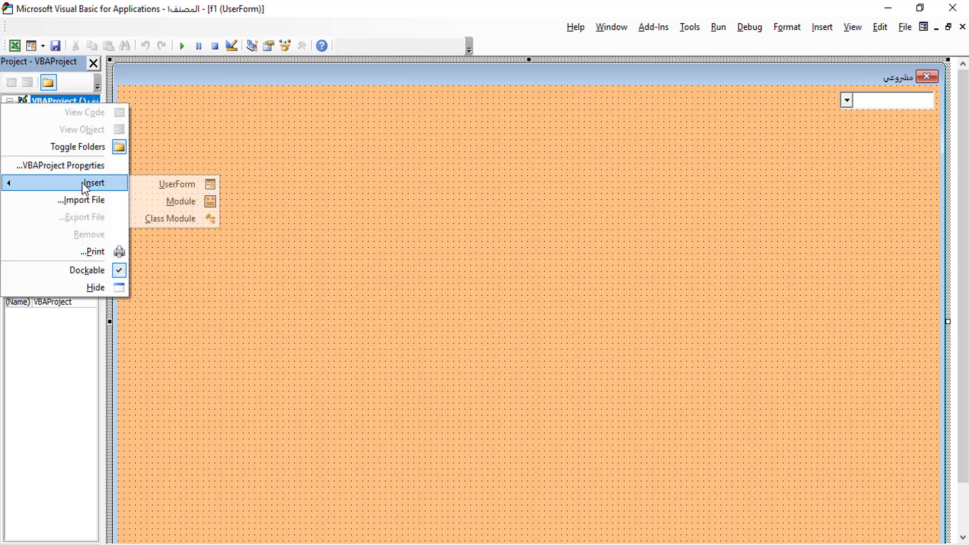
mouse_move(94, 183)
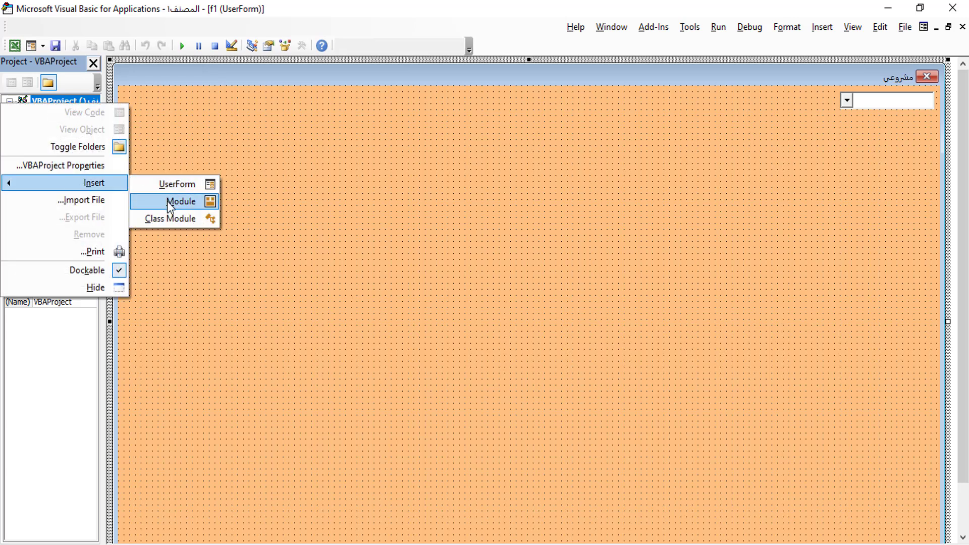
left_click(170, 204)
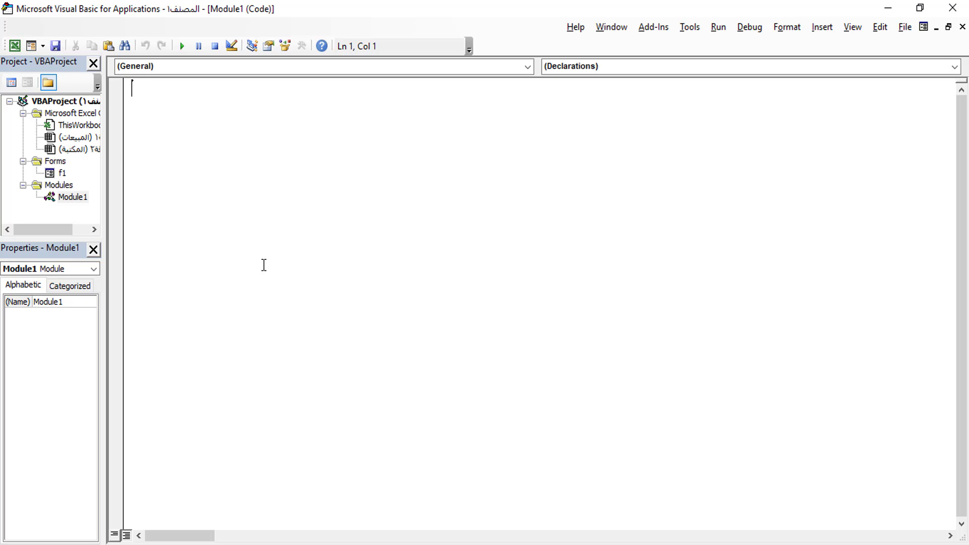
Write the empty procedure Sub wاسماء_الصفحاتw() with its End Sub in Module1
type("sub")
type("w")
type("w")
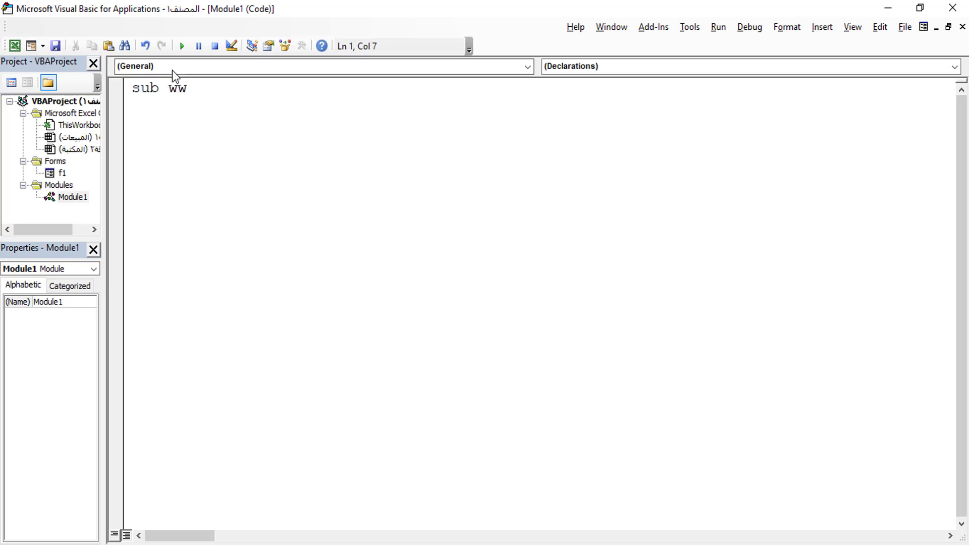
left_click(179, 88)
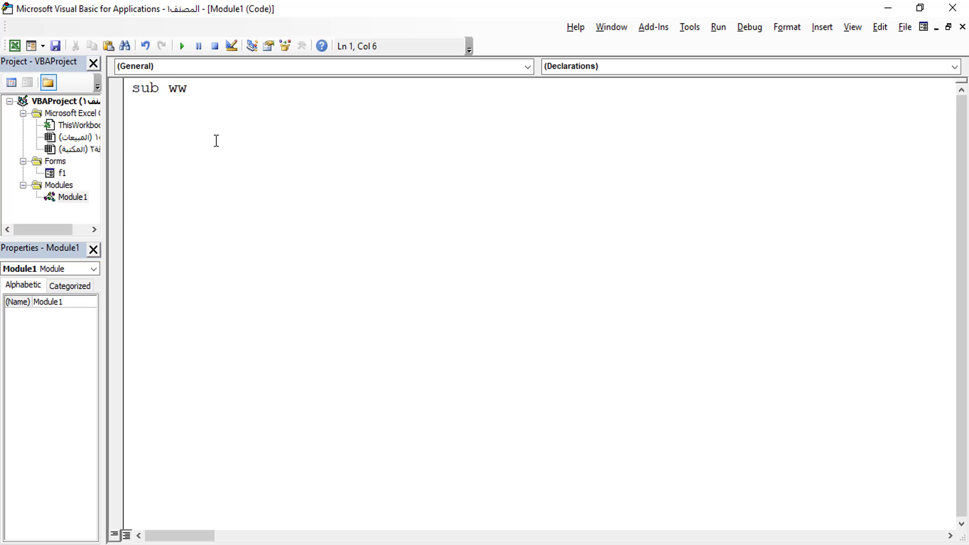
type("ا")
type("سما")
type("ء")
type("_ا")
type("لص")
type("فحا")
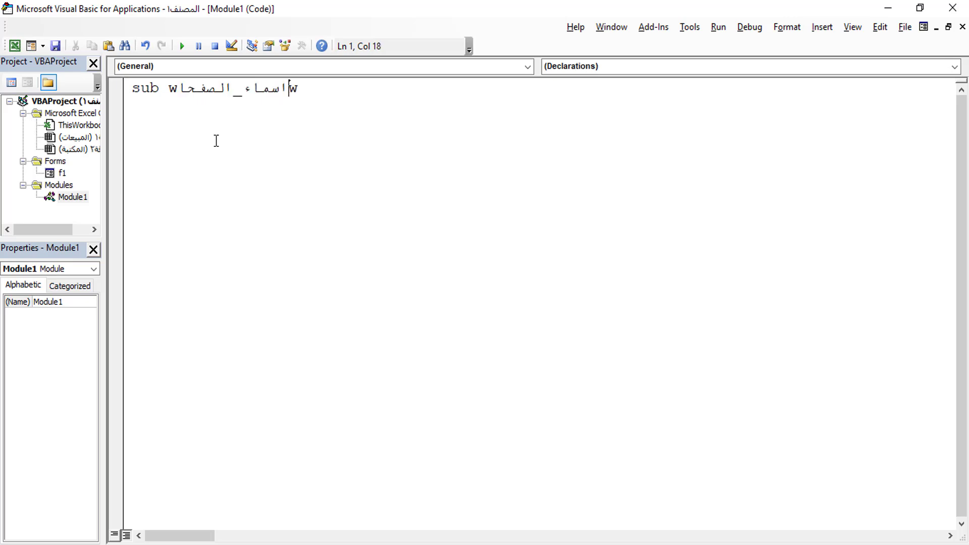
type("ت")
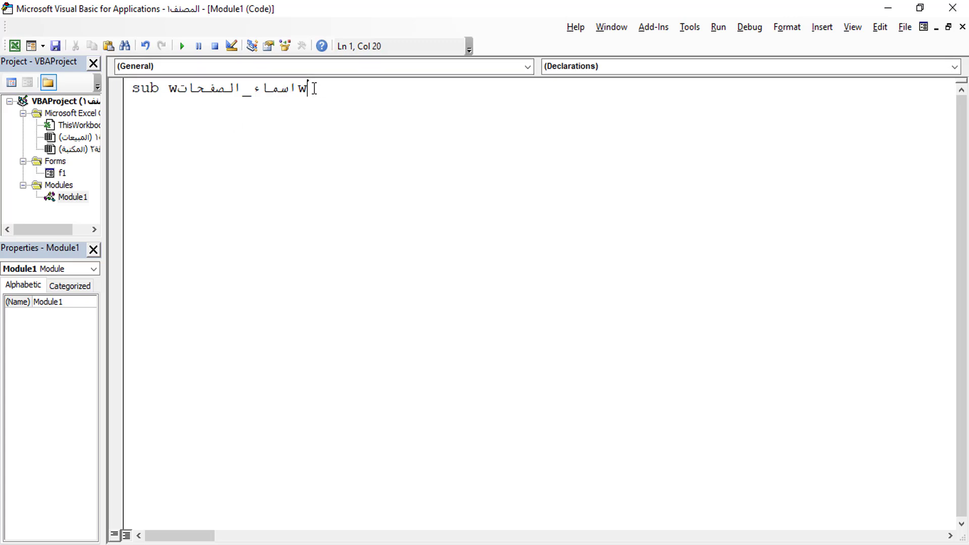
key("Return")
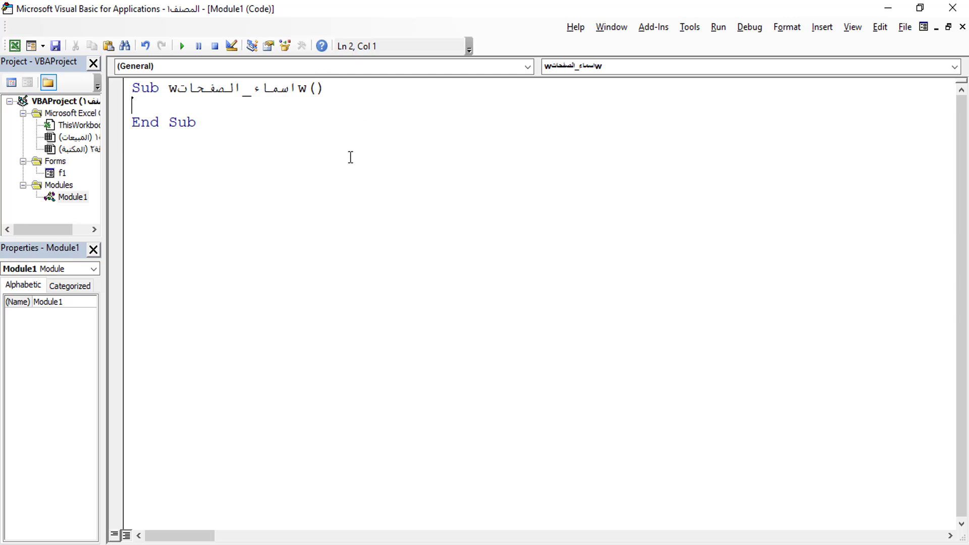
Declare Sub wتنشيط_الصفحاتw() with its End Sub beneath the first procedure in Module1
left_click(216, 137)
type("sub ww")
key("Return")
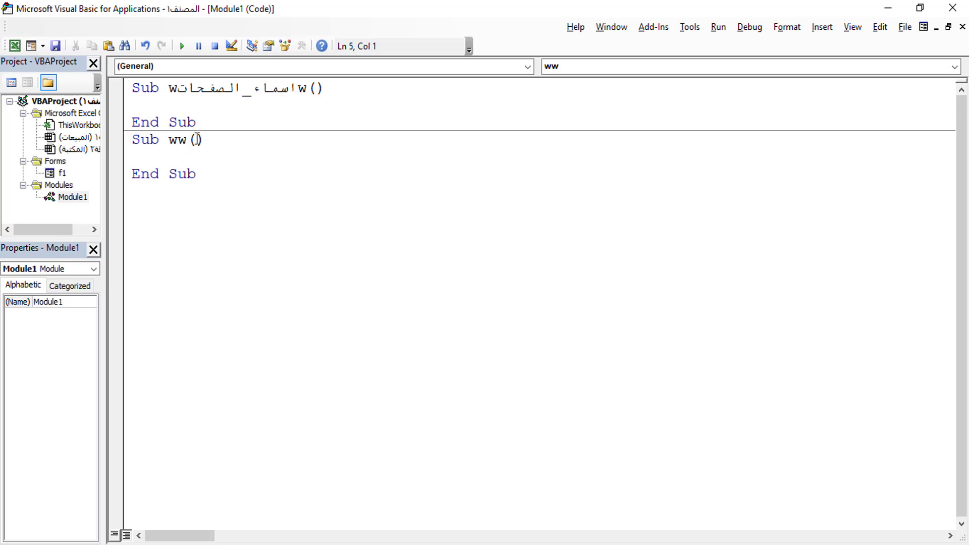
left_click(178, 140)
type("ت")
type("نشيط_")
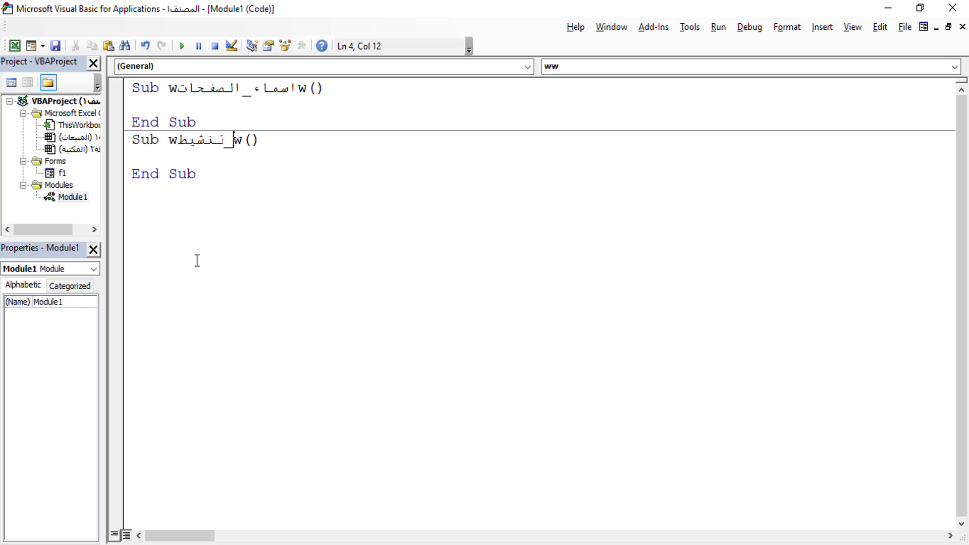
type("الص")
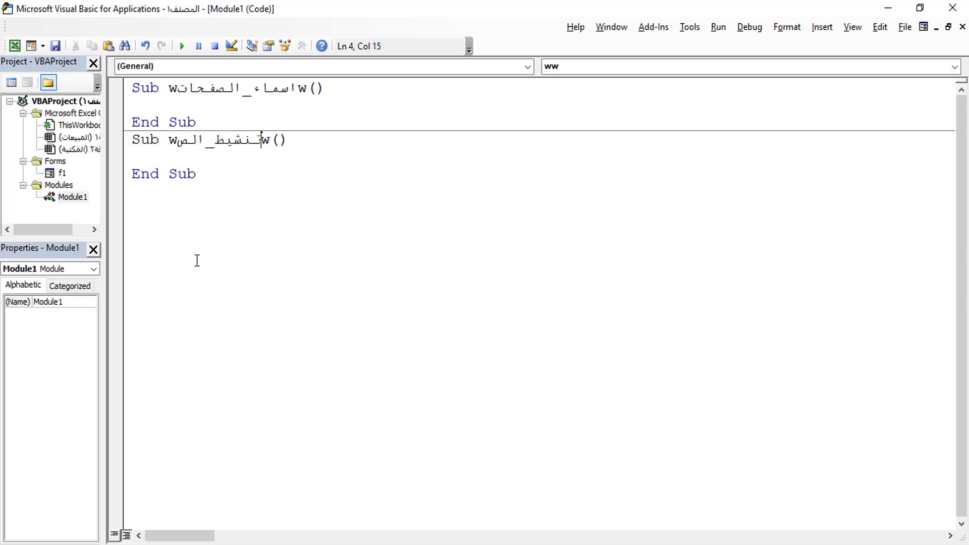
type("فحات")
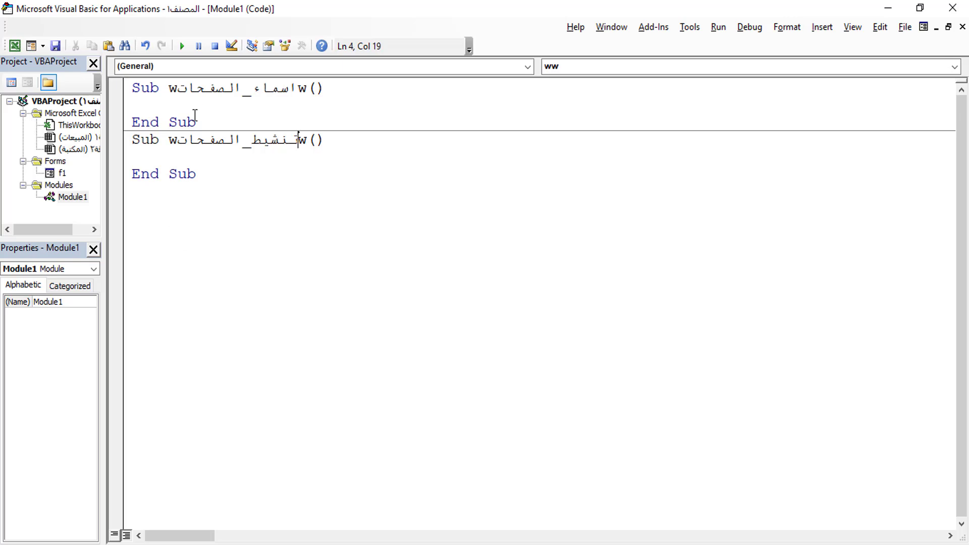
left_click(142, 107)
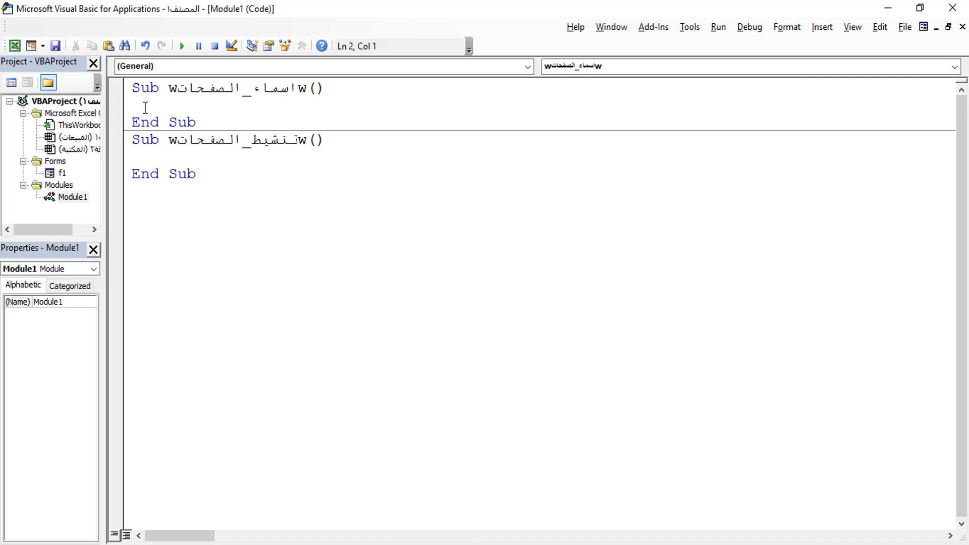